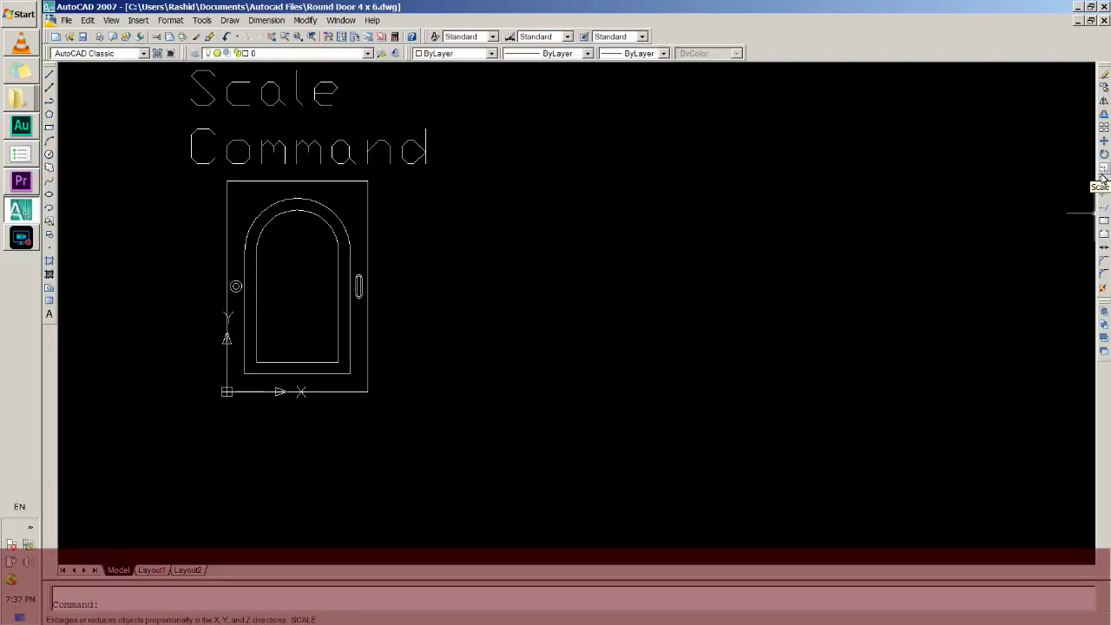
Step: Begin scaling the door about its arc centre, then cancel, leaving it unchanged
left_click(1102, 174)
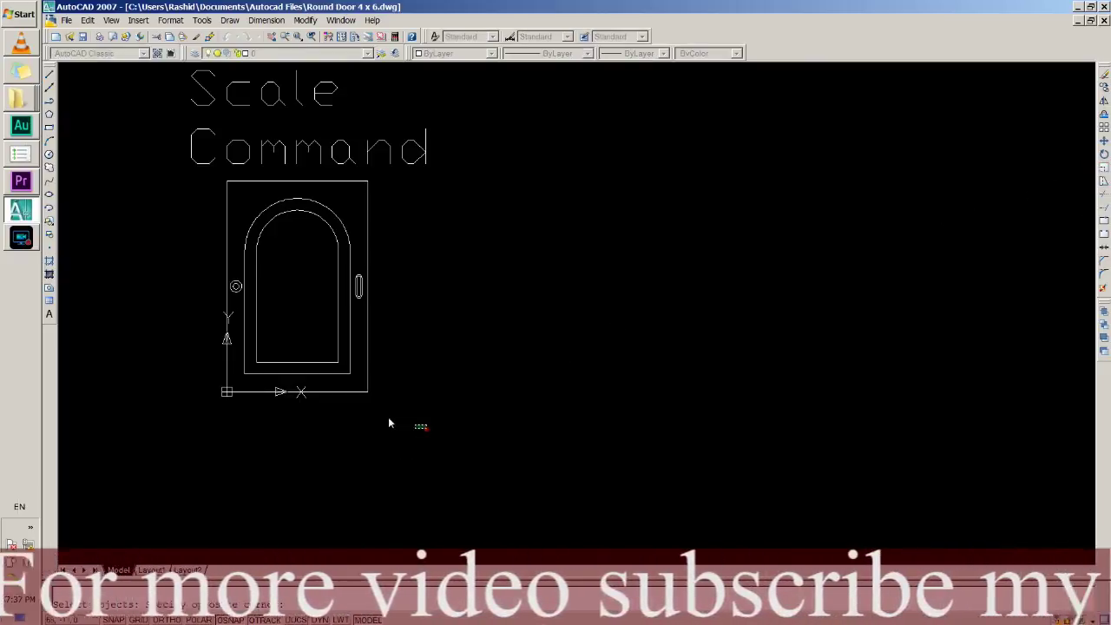
left_click(427, 428)
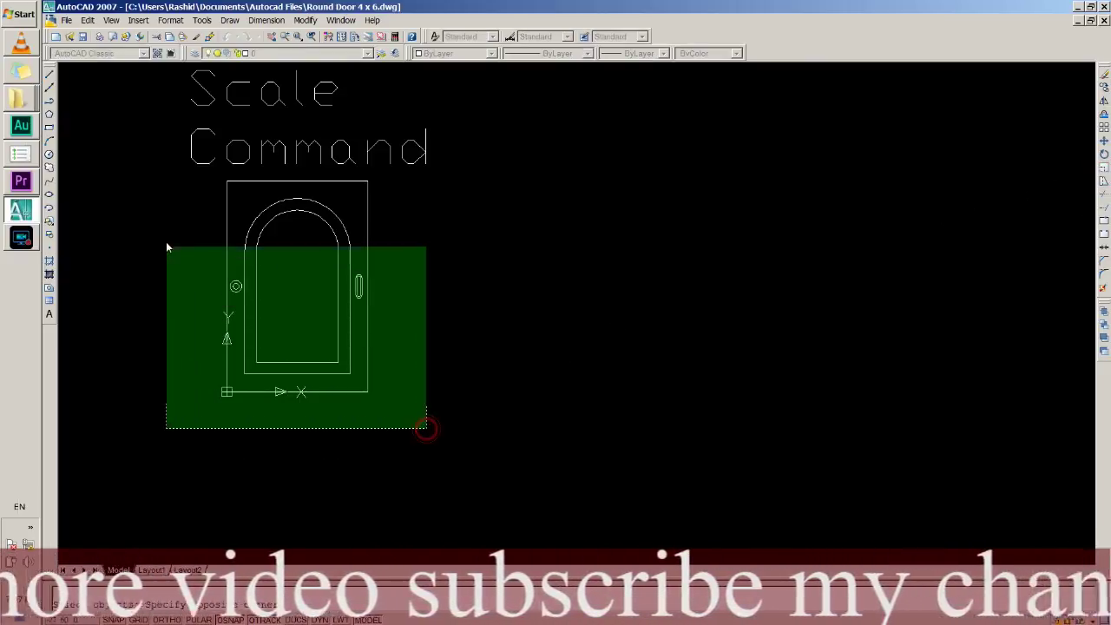
left_click(157, 179)
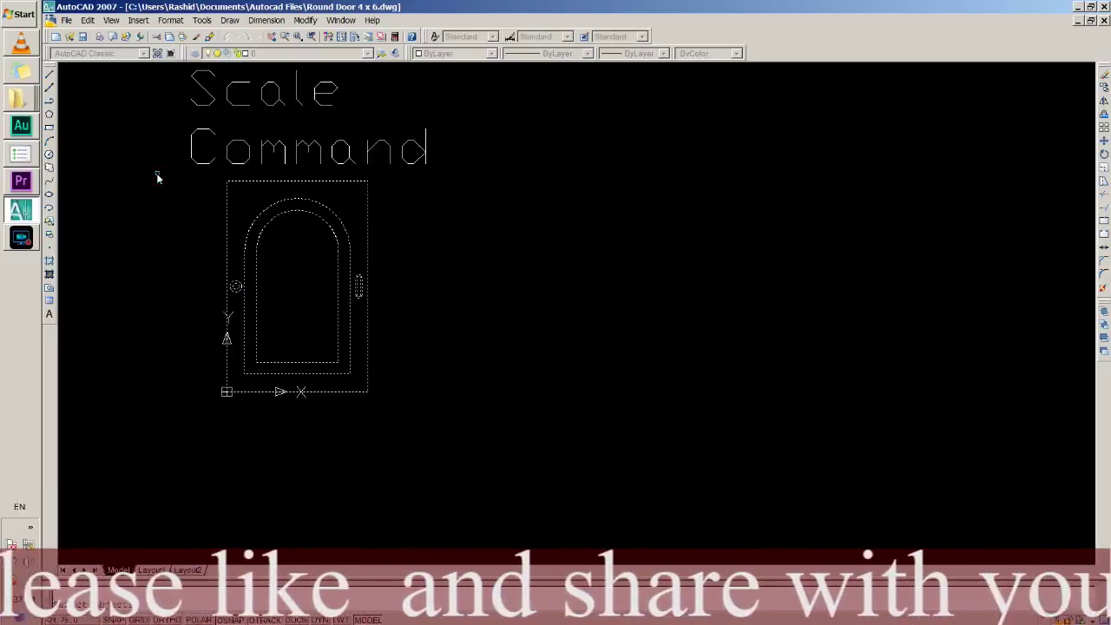
key("Return")
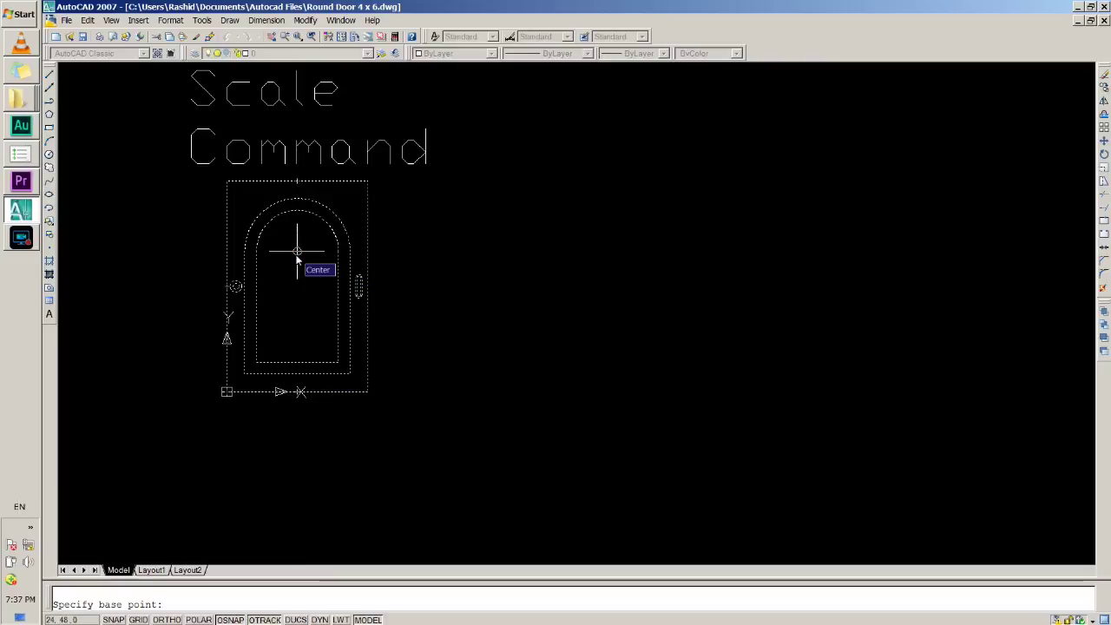
left_click(297, 254)
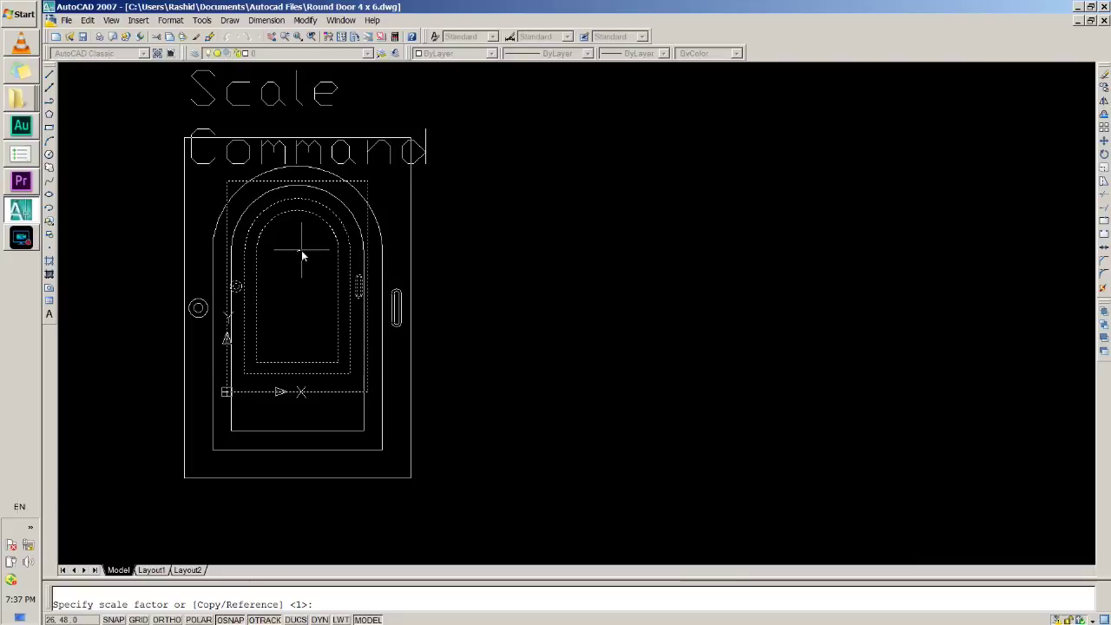
key("Escape")
type("copy")
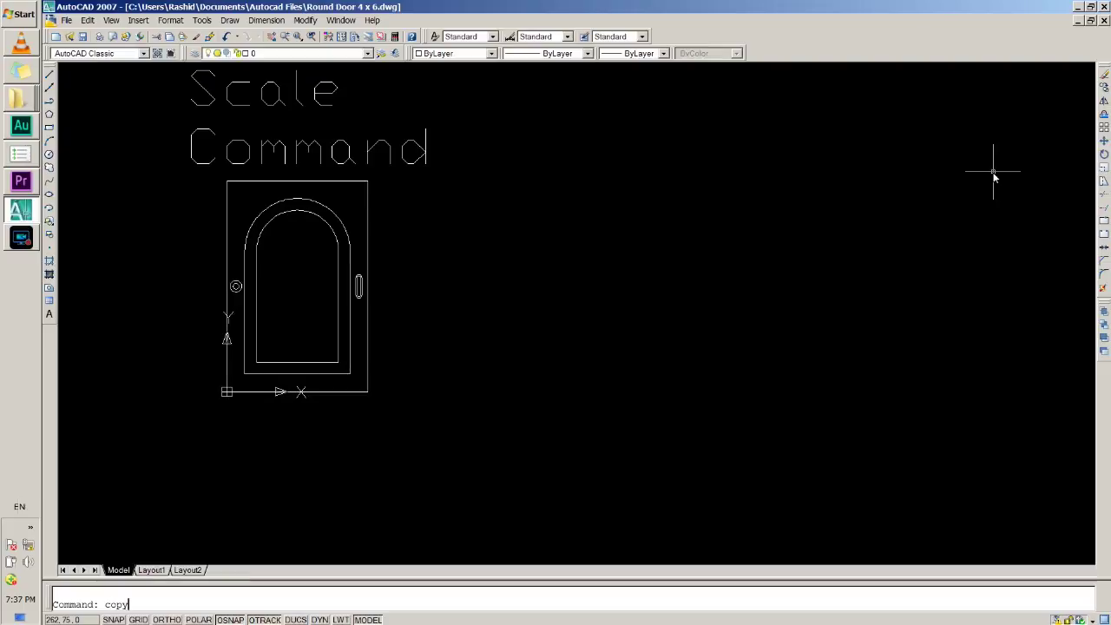
Step: With Ortho on, copy the door twice to the right from its bottom-right corner
key("Return")
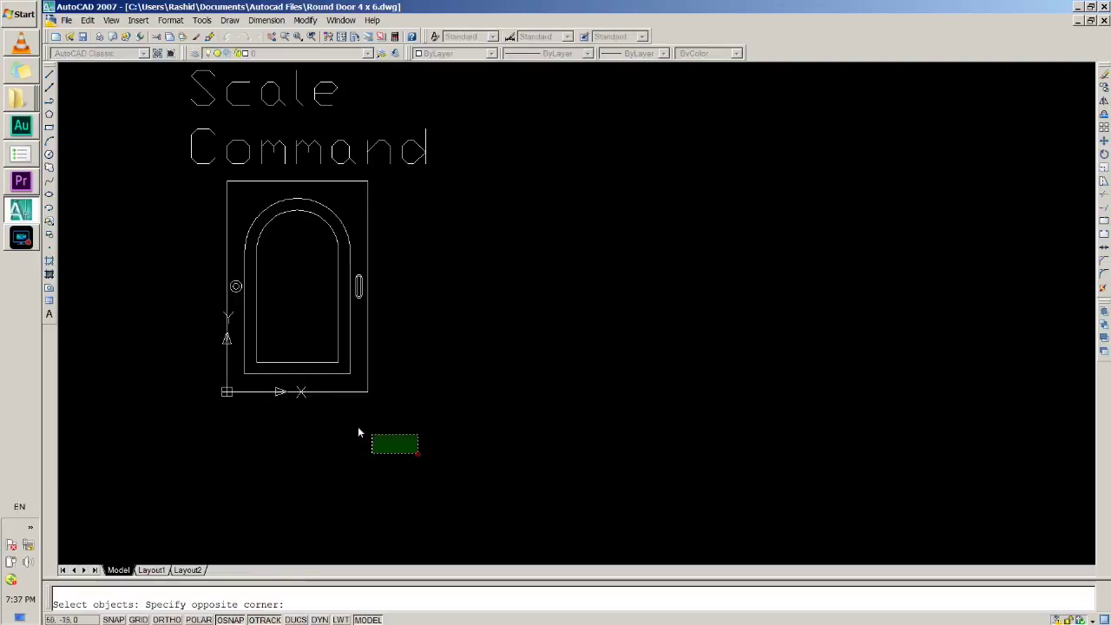
left_click(191, 177)
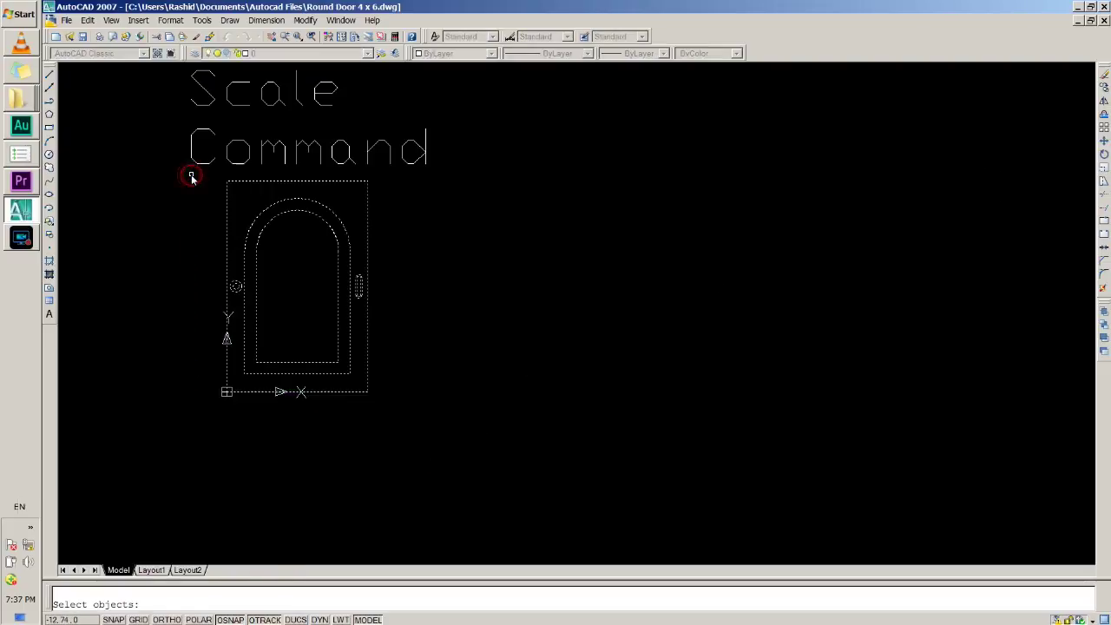
key("Return")
left_click(368, 392)
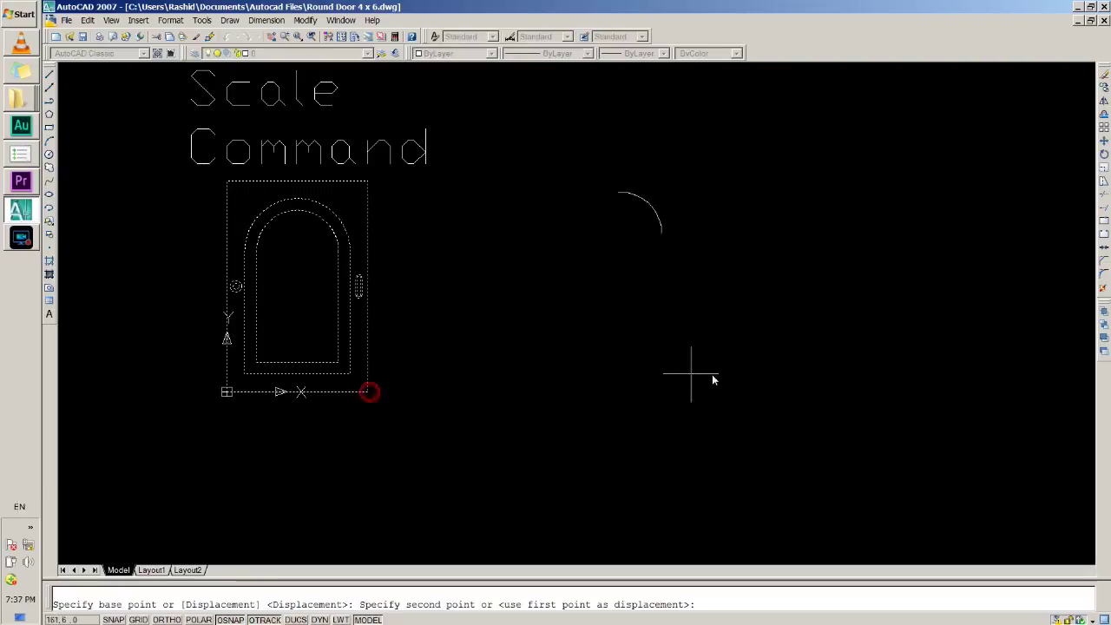
left_click(159, 619)
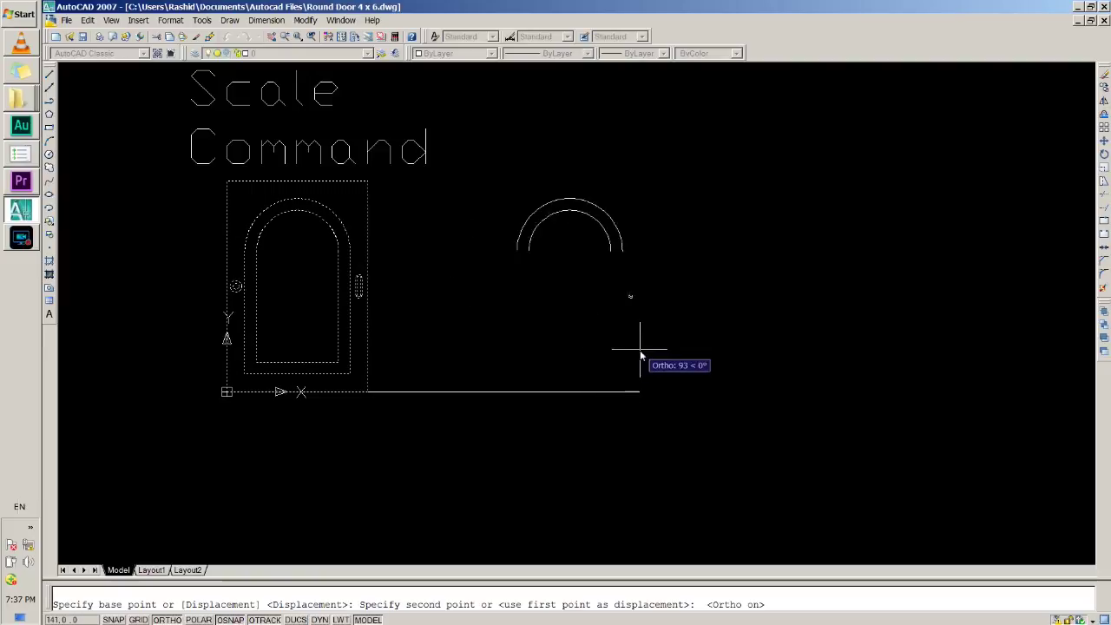
left_click(640, 353)
left_click(930, 342)
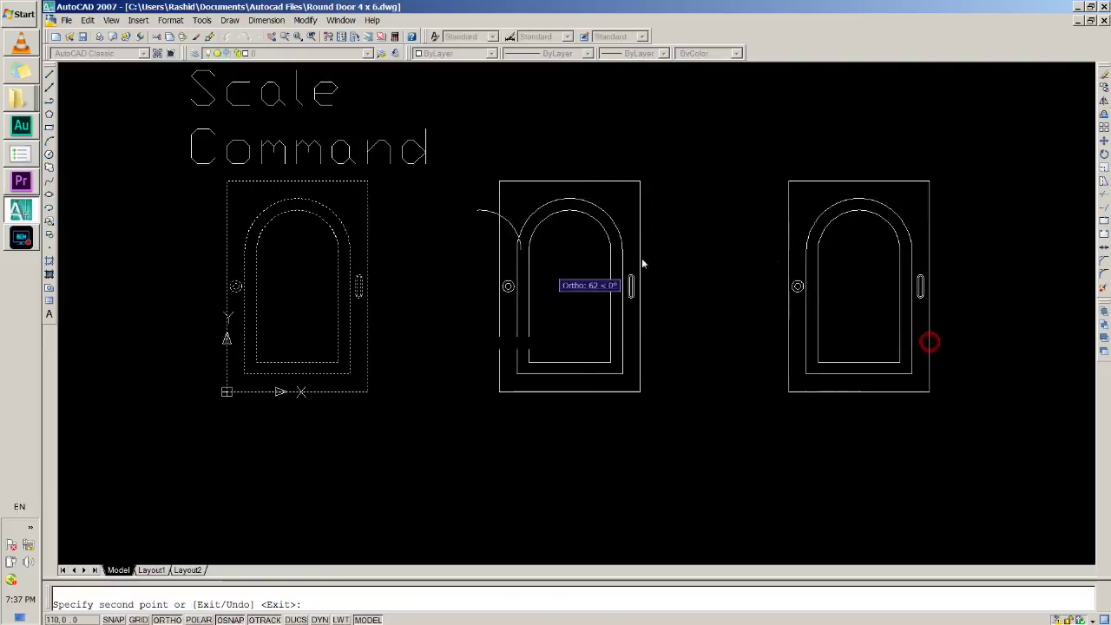
key("Return")
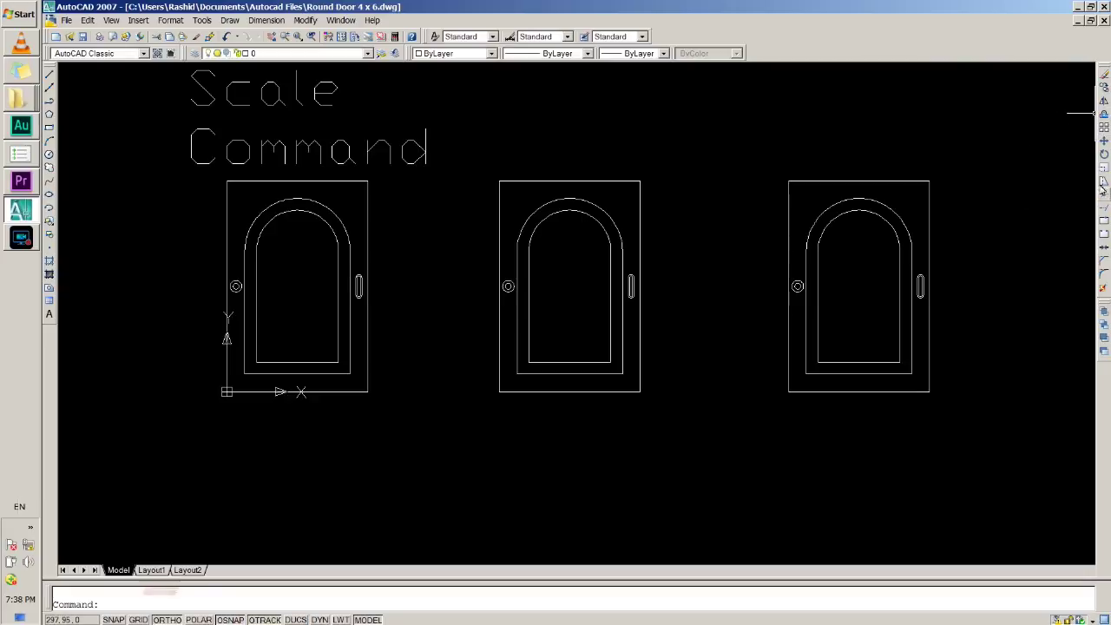
Step: Scale the middle door by 1.25 about its bottom-edge midpoint
left_click(1103, 185)
left_click(469, 168)
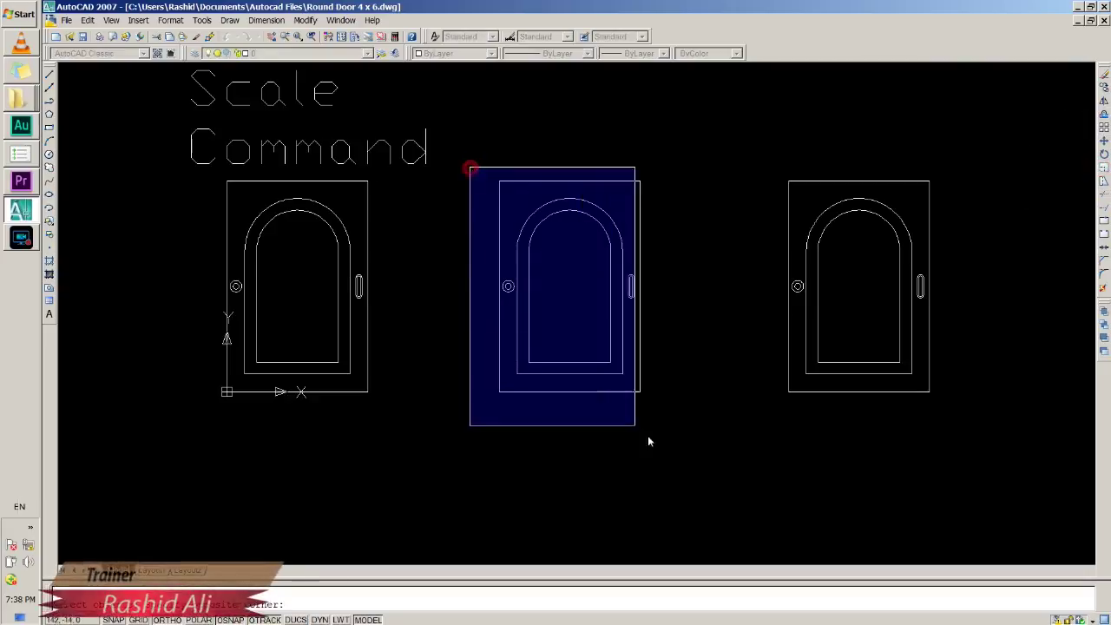
left_click(647, 442)
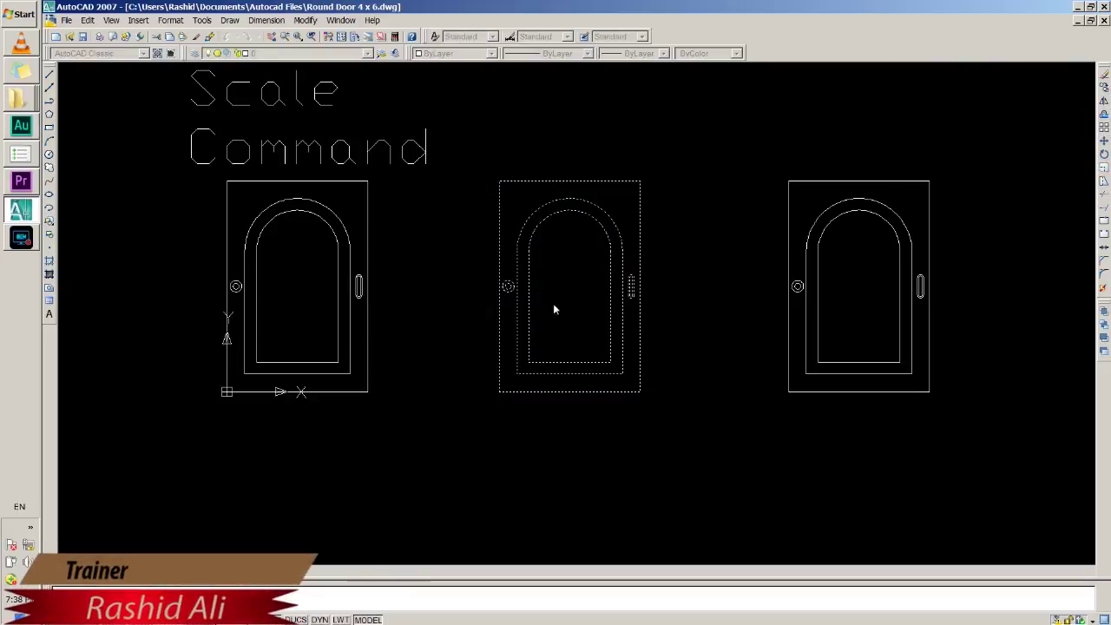
key("Return")
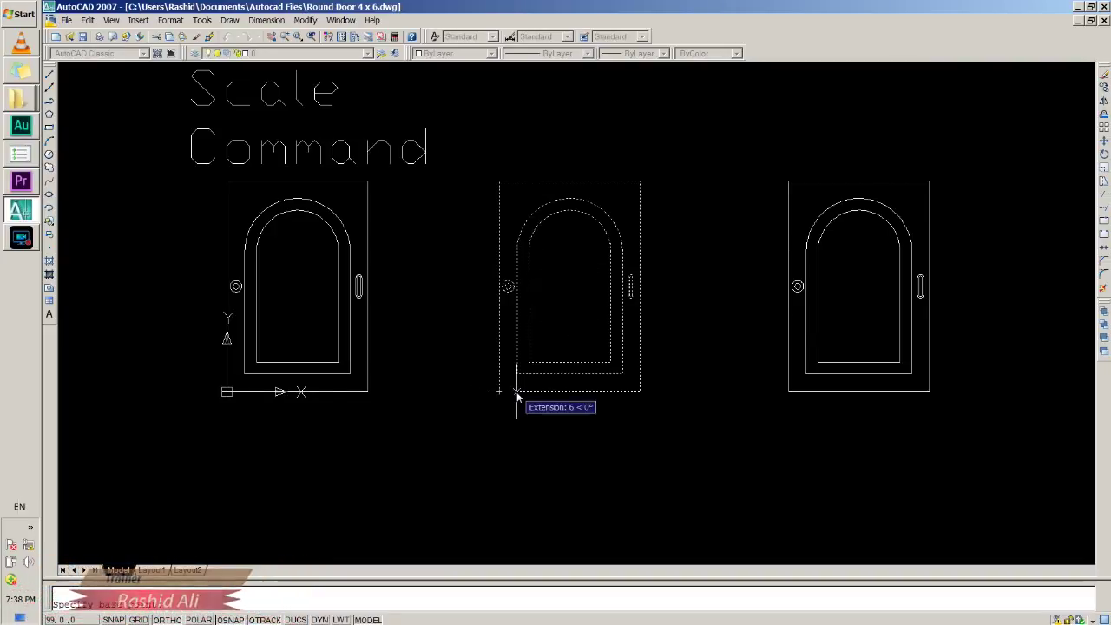
left_click(570, 393)
type("1.")
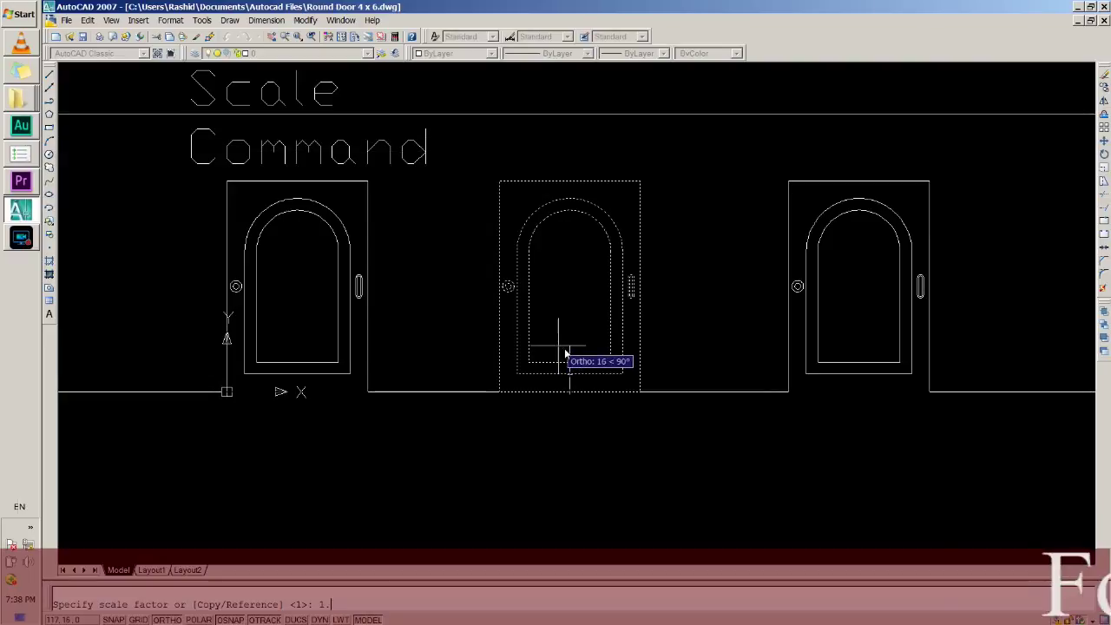
type("25")
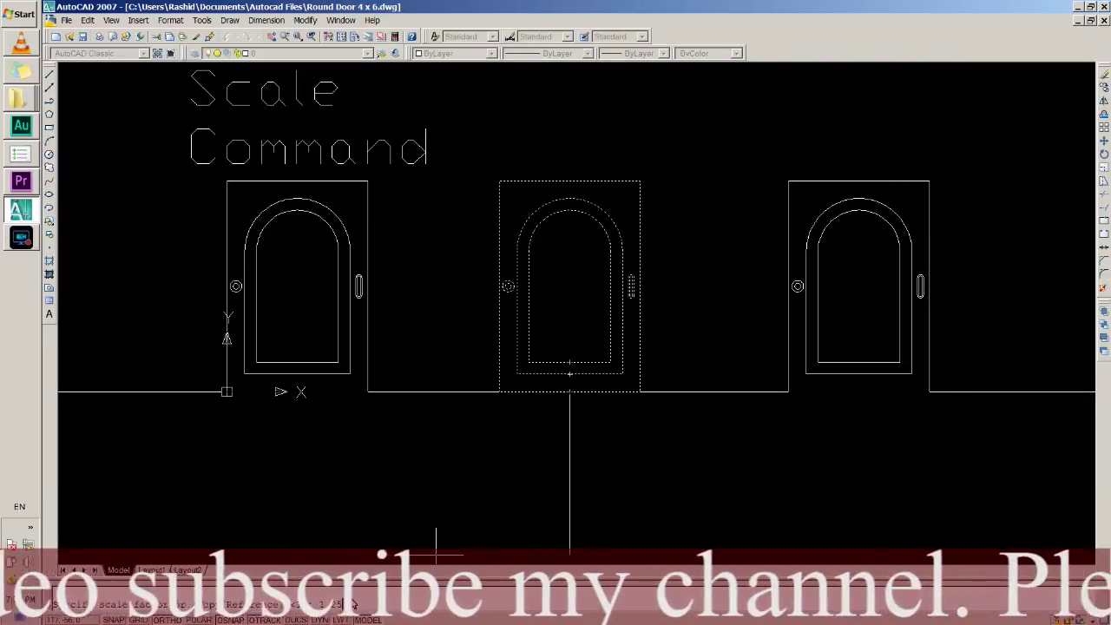
key("Return")
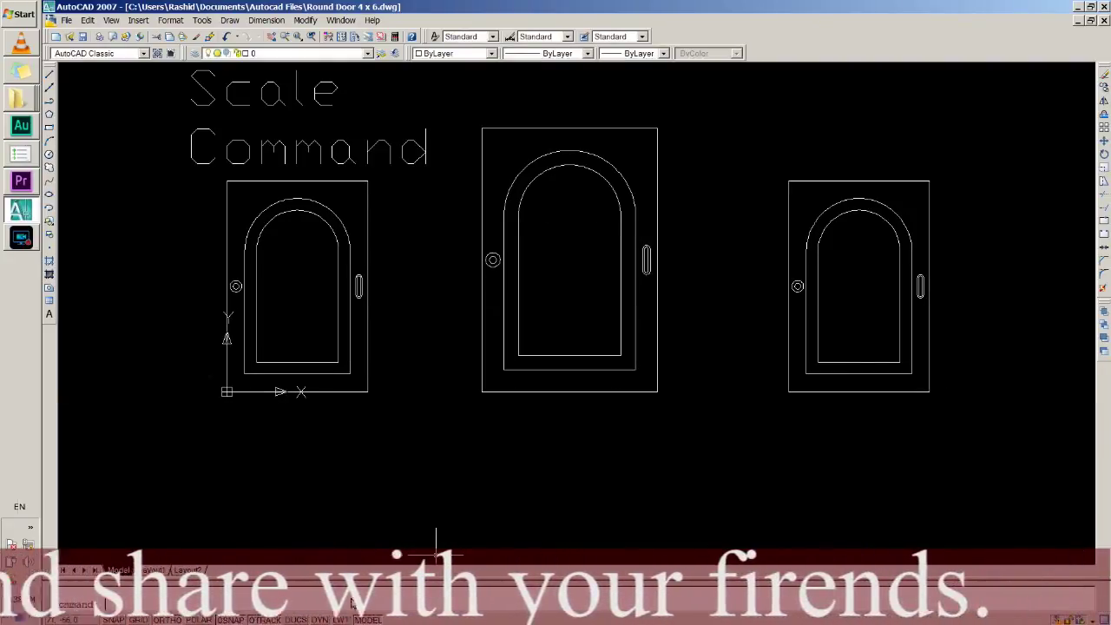
left_click(1103, 167)
Step: Scale the right door by 0.5 about its bottom midpoint and centre the view on it
left_click(767, 159)
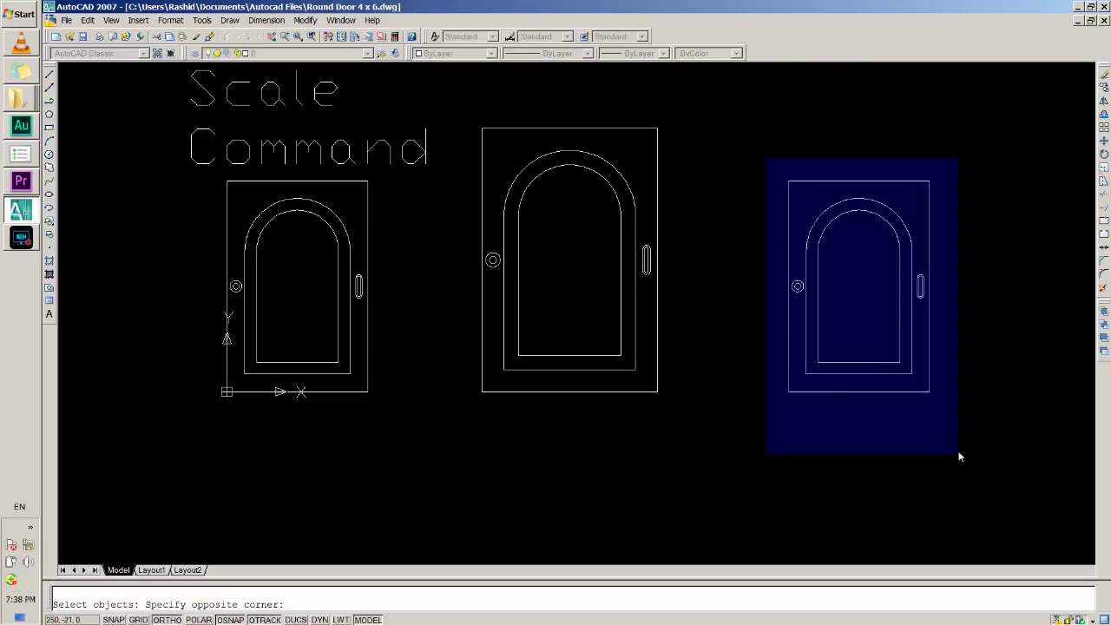
left_click(963, 444)
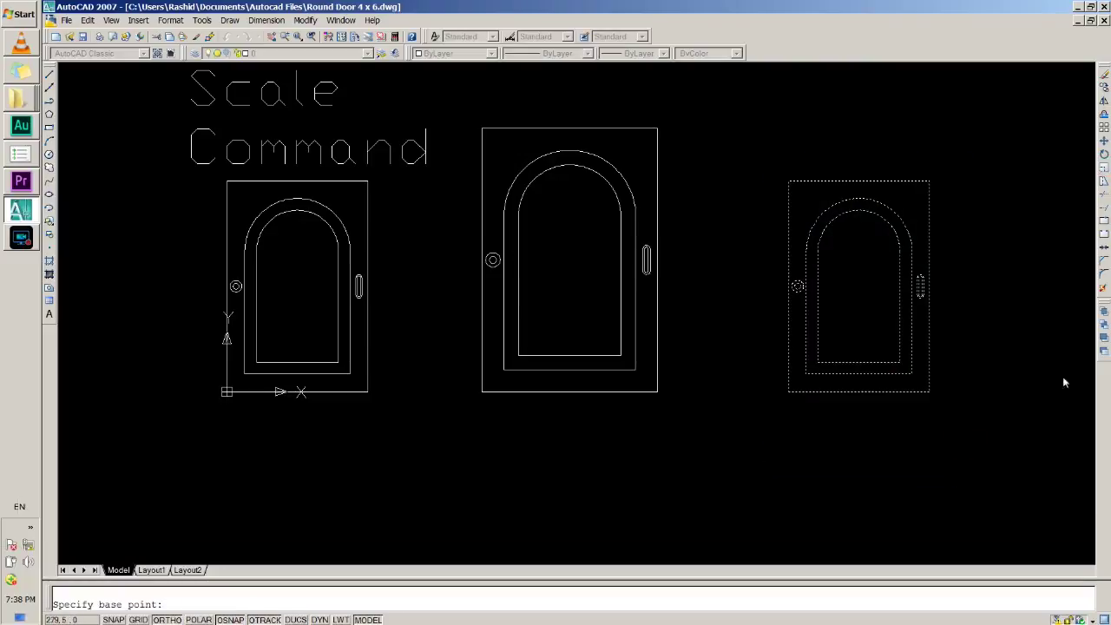
left_click(860, 391)
type(".5")
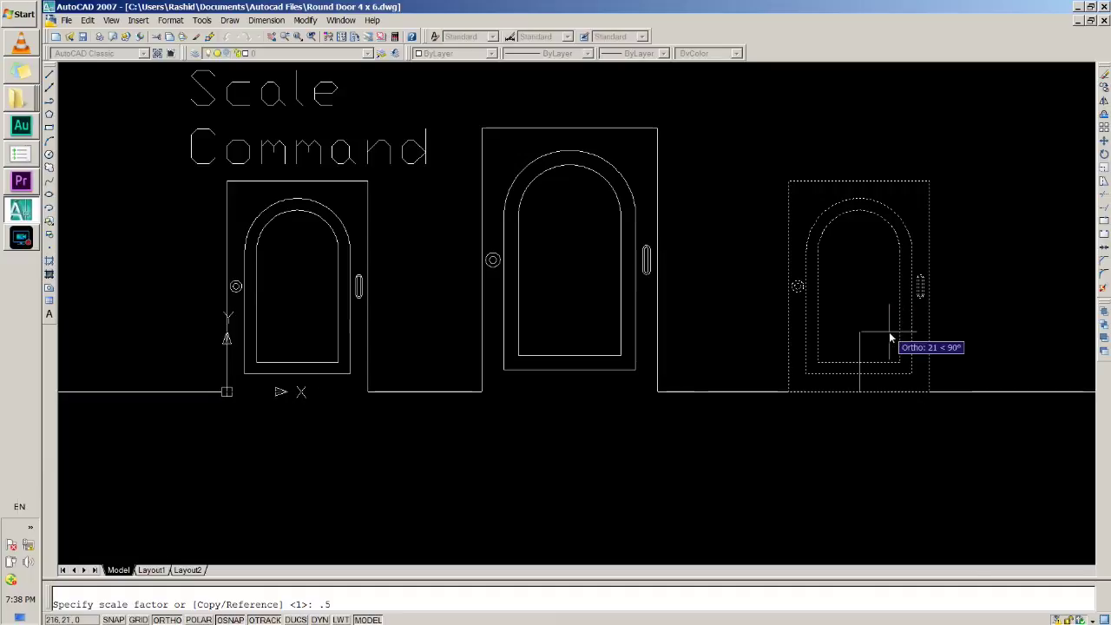
key("Return")
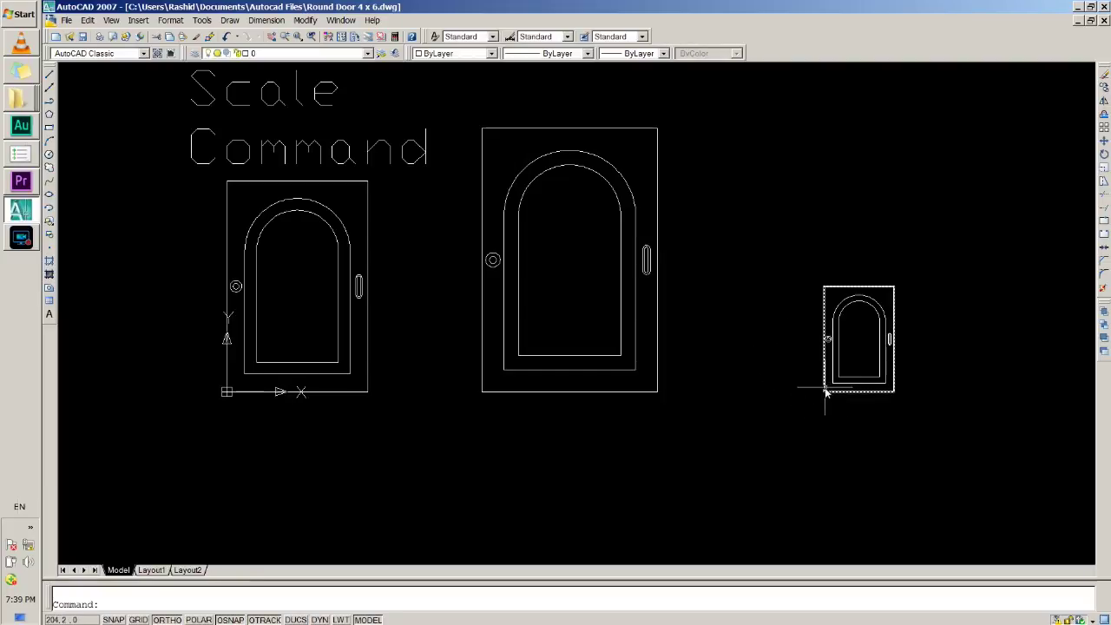
scroll(930, 408, "up", 4)
scroll(930, 408, "down", 3)
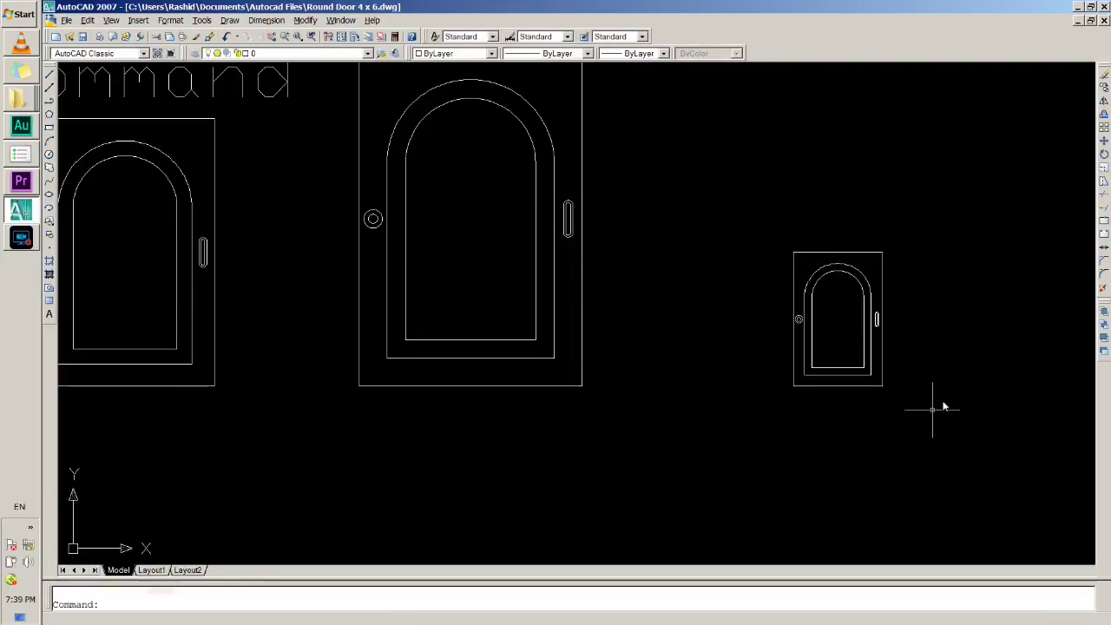
middle_click_drag(813, 467, 457, 468)
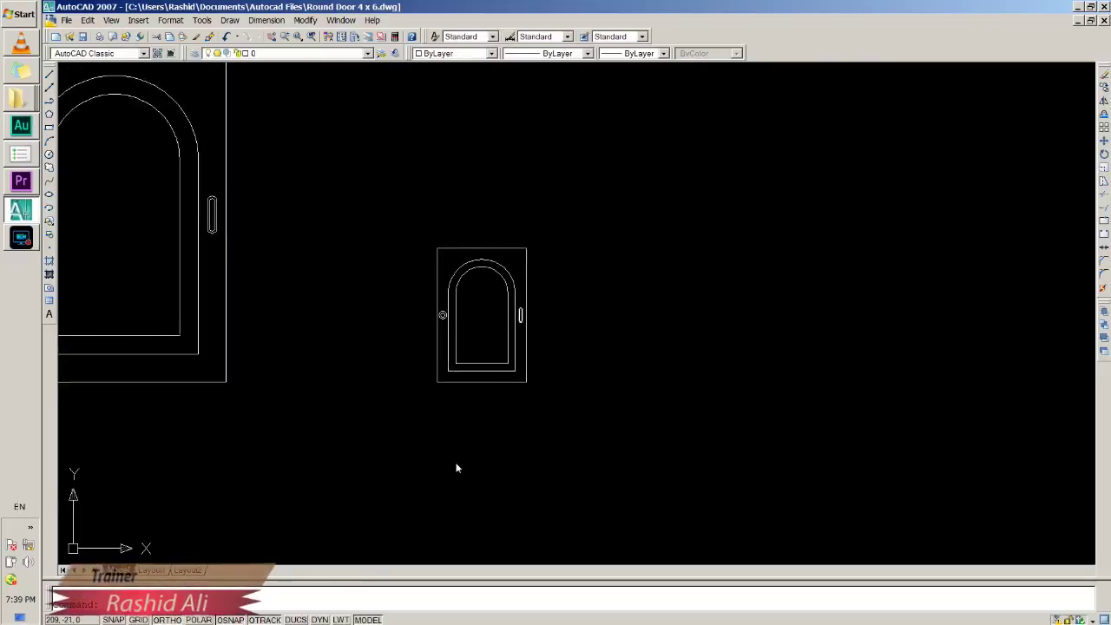
scroll(499, 409, "up", 2)
scroll(495, 405, "down", 2)
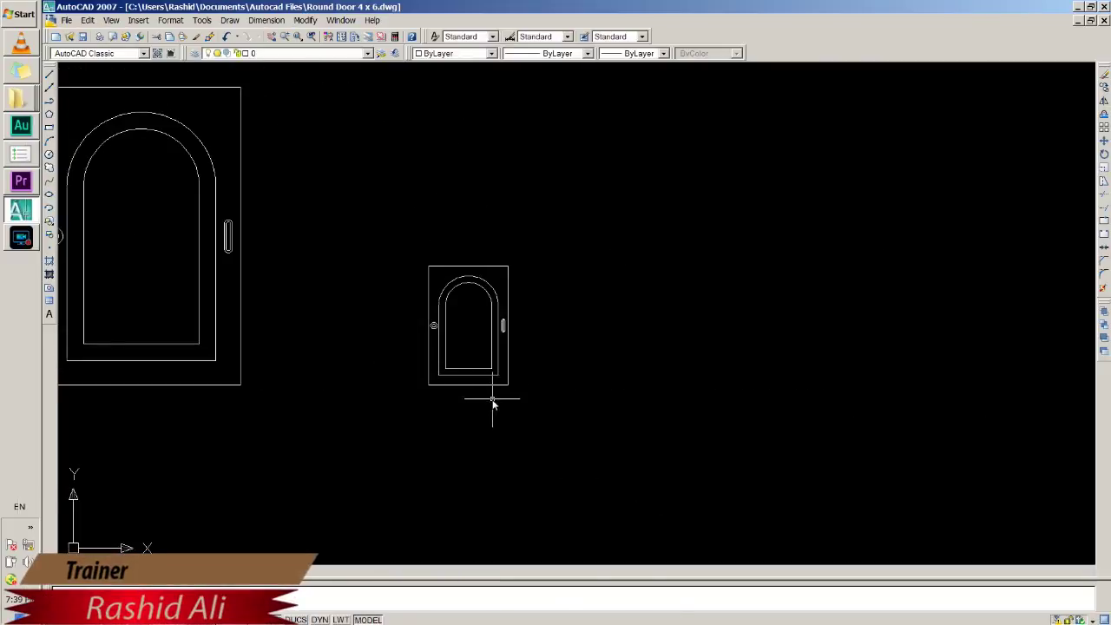
Step: Copy the small door twice to the right from its lower-right corner
left_click(374, 214)
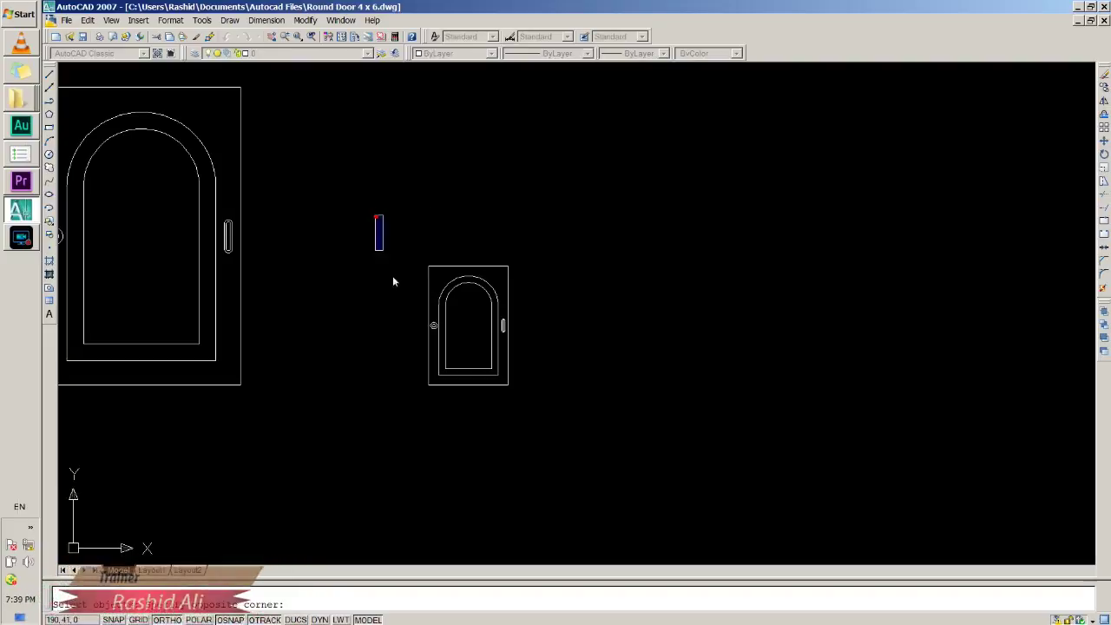
left_click(652, 452)
key("Return")
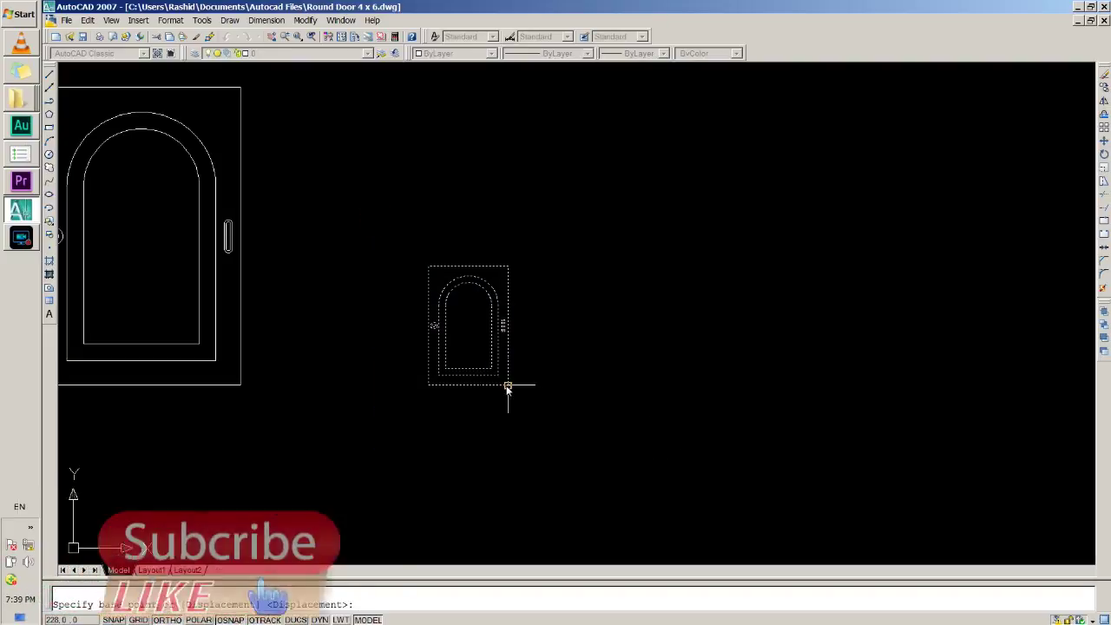
left_click(506, 386)
left_click(695, 387)
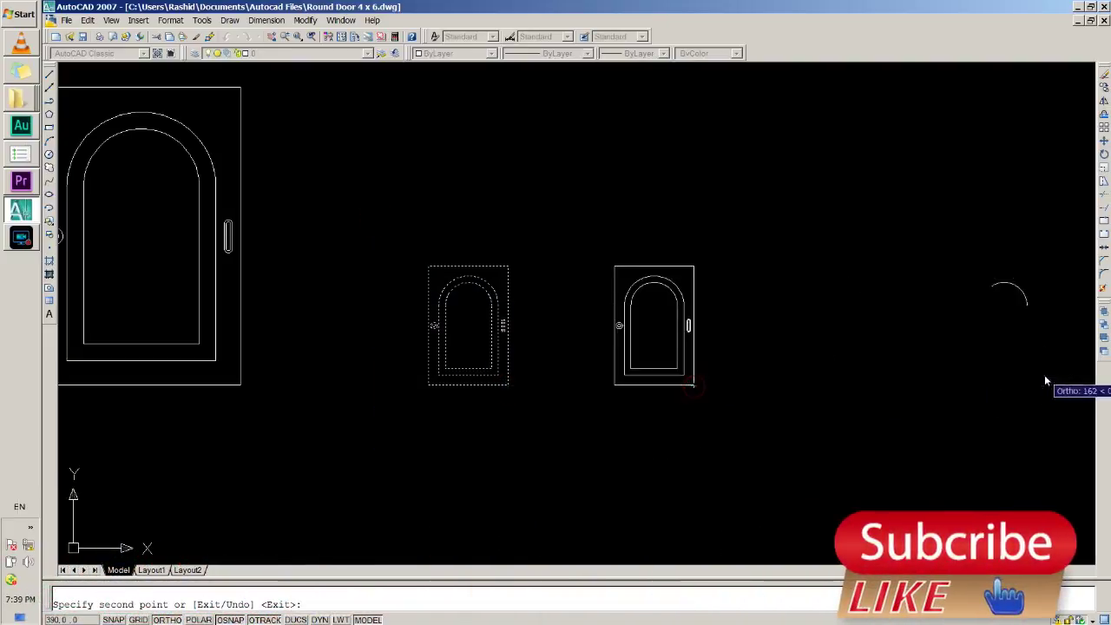
left_click(919, 384)
key("Return")
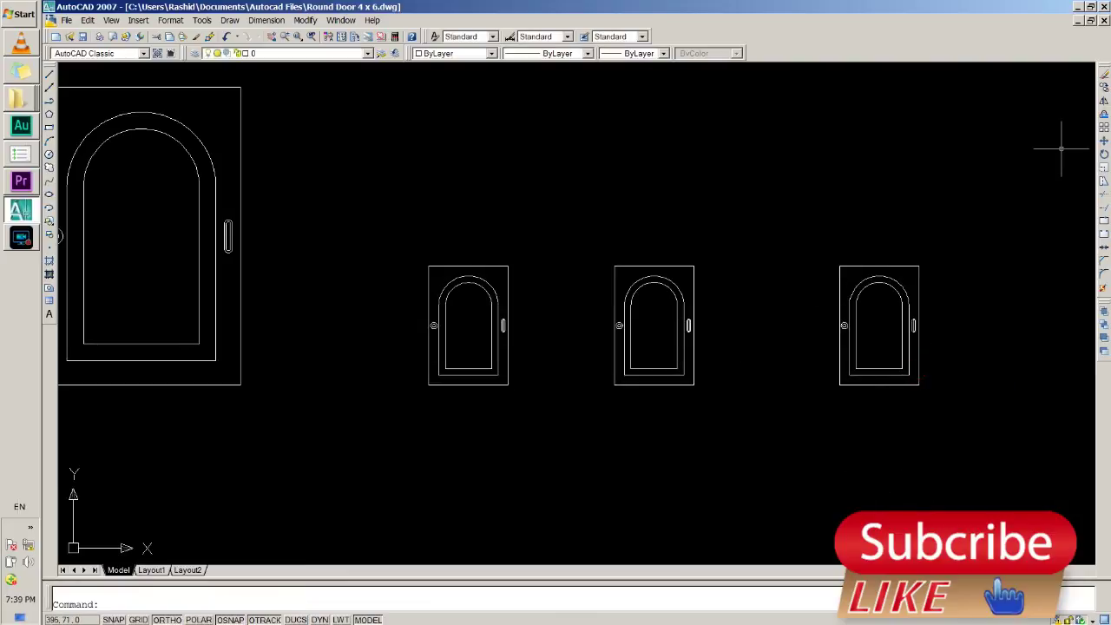
Step: Scale the middle small-door copy by 0.25 about its lower-right corner
left_click(1105, 174)
left_click(602, 245)
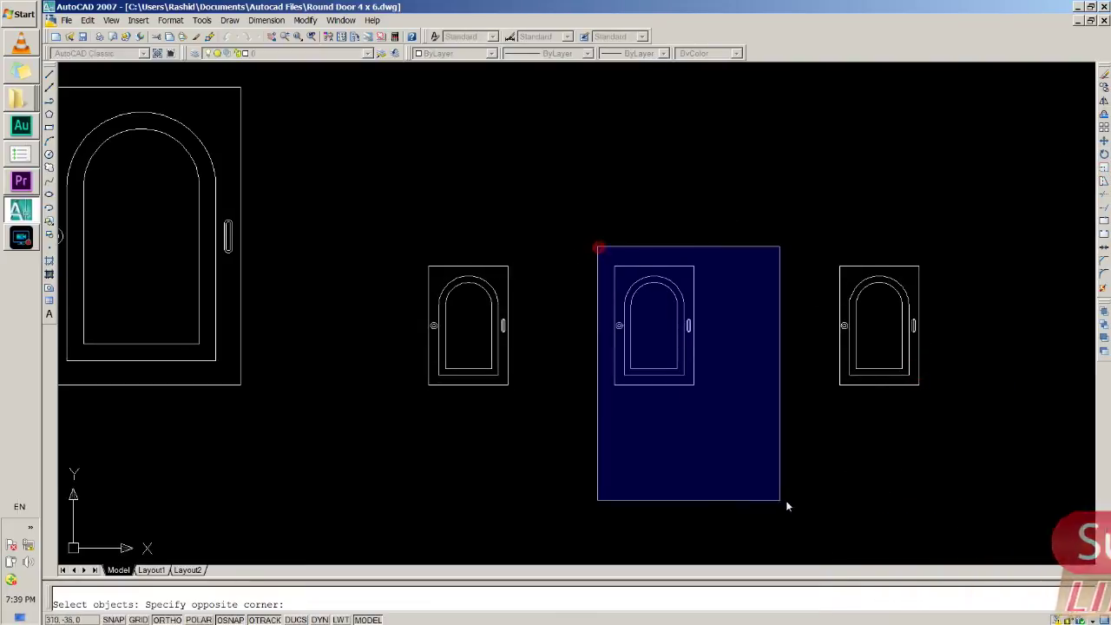
left_click(770, 428)
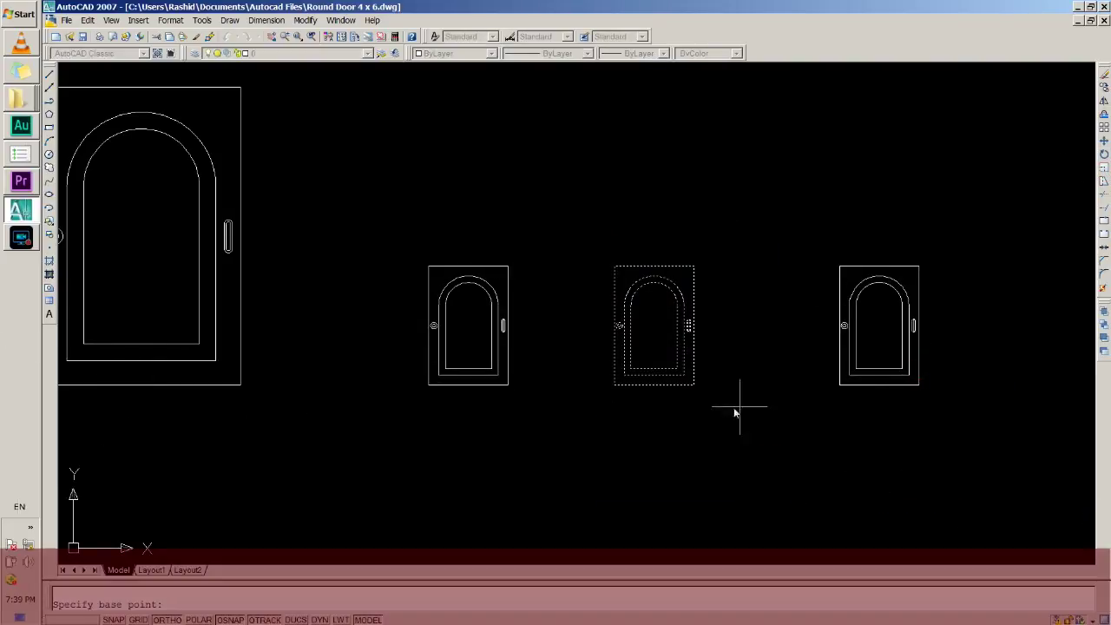
left_click(693, 387)
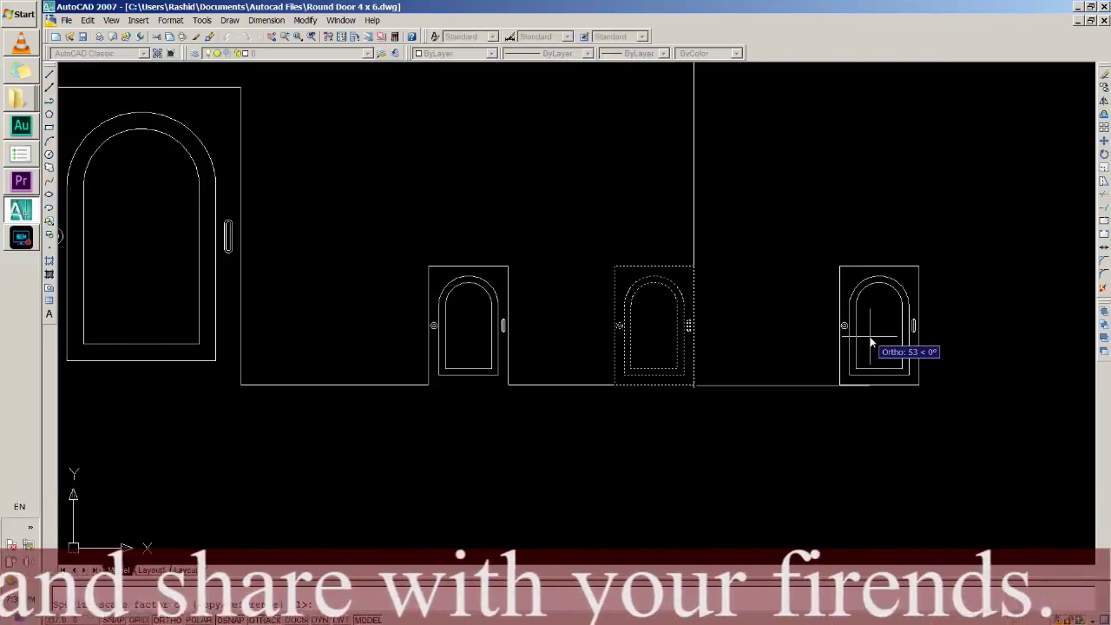
type("0.25")
key("Return")
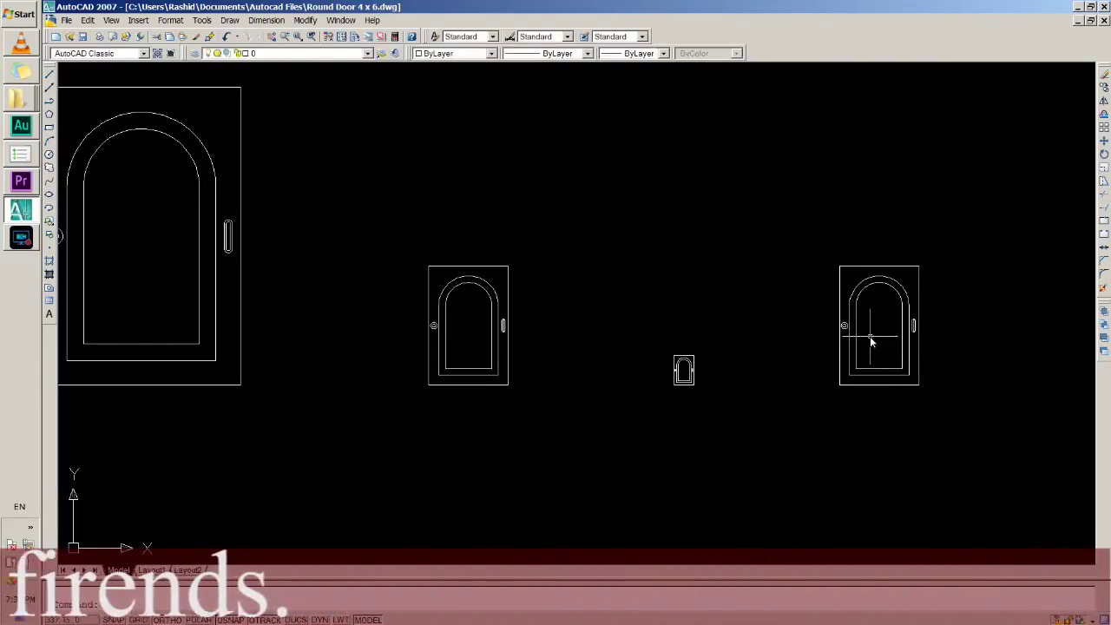
scroll(712, 404, "up", 3)
Step: Open Table Design.dwg from the Autocad Files folder
scroll(711, 403, "down", 2)
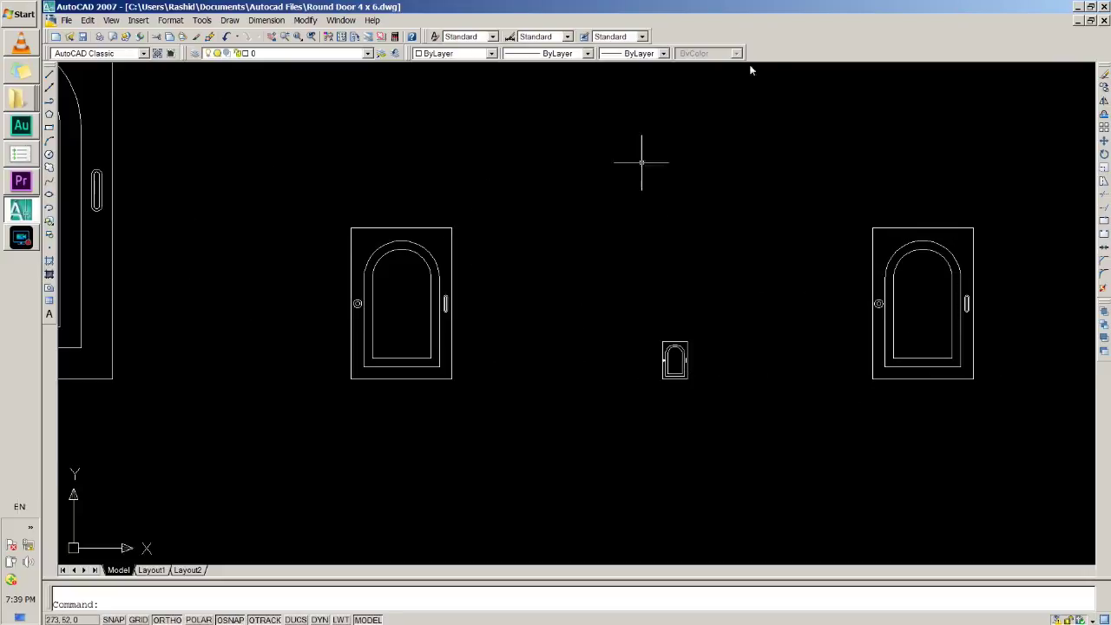
left_click(66, 19)
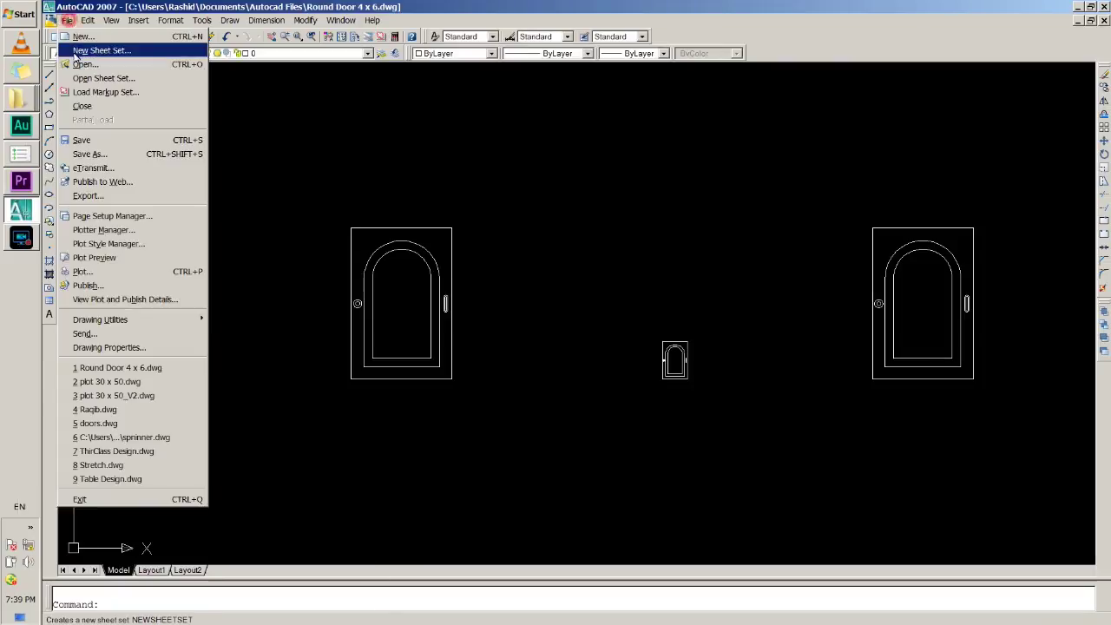
left_click(87, 64)
left_click(392, 252)
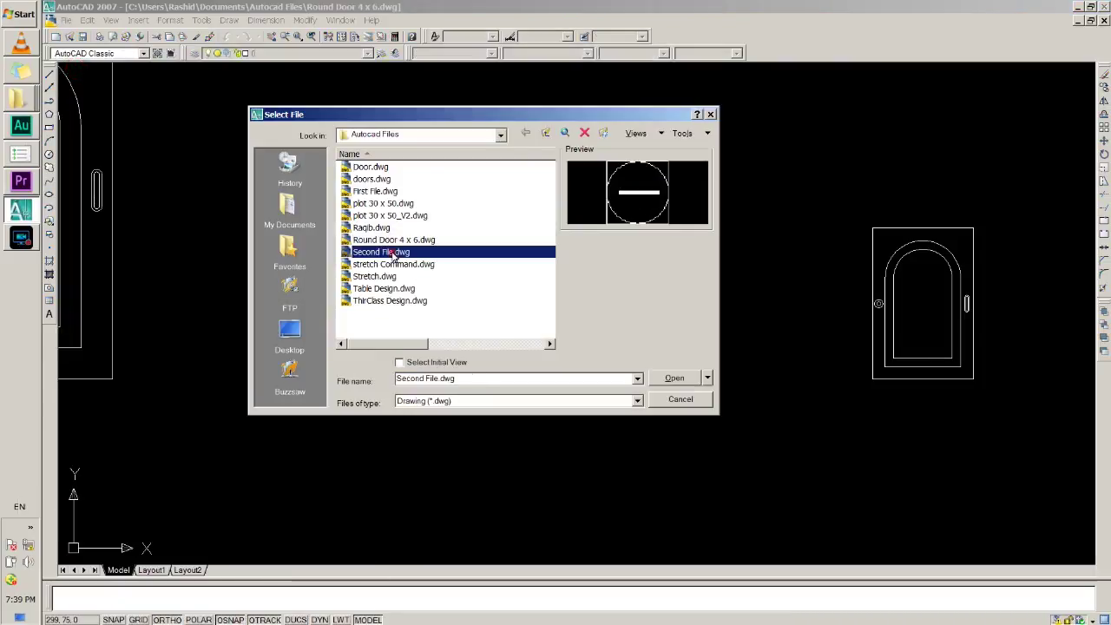
left_click(380, 289)
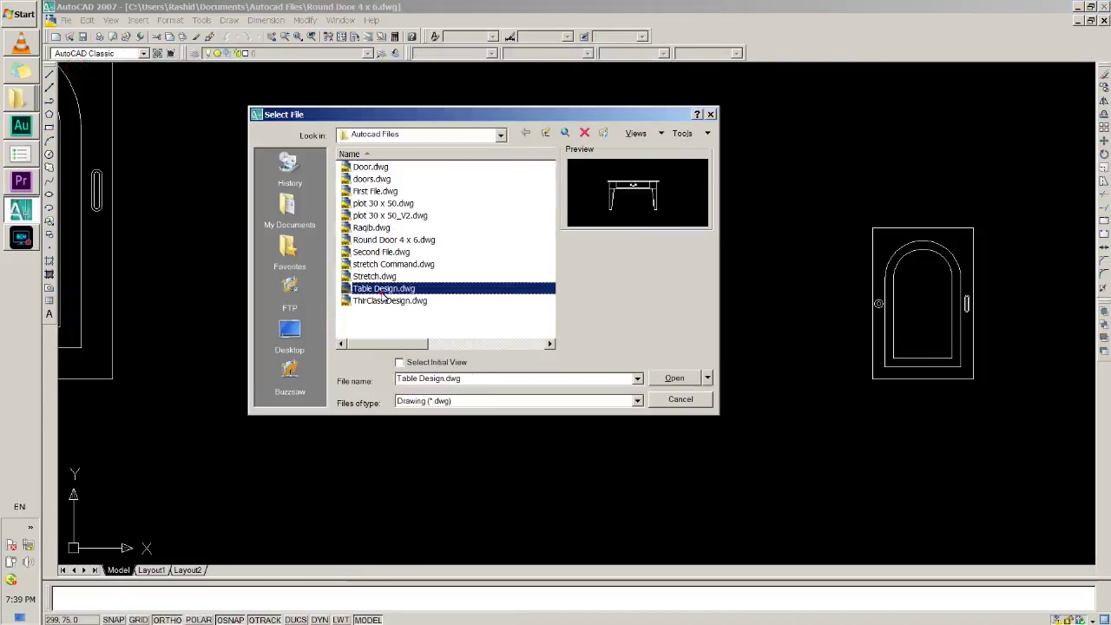
double_click(382, 294)
scroll(468, 287, "down", 4)
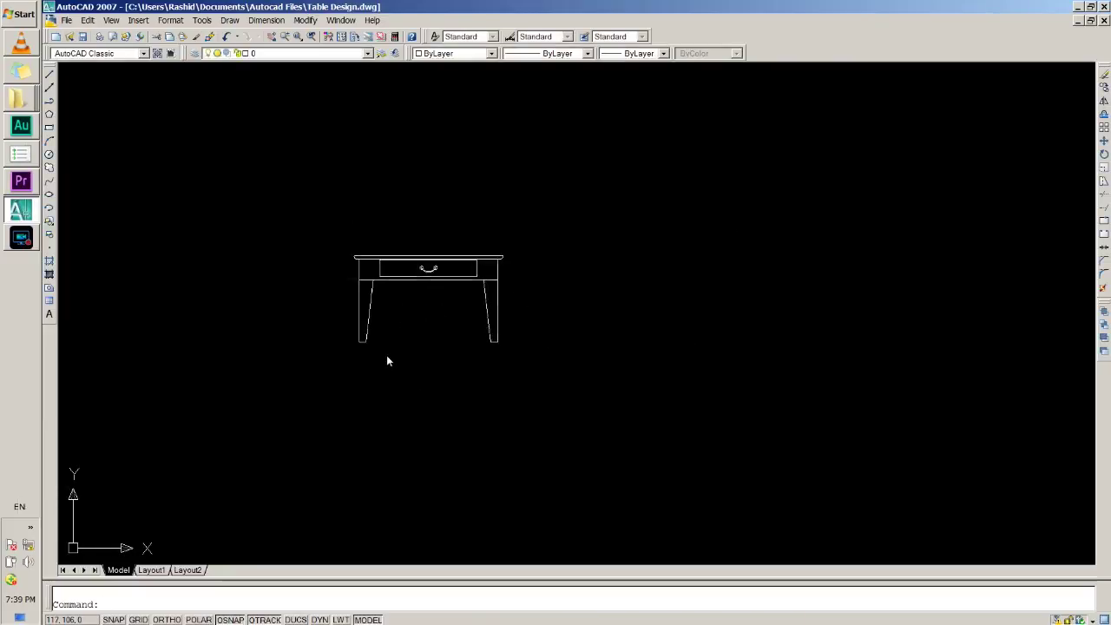
Step: Pan the table left and copy it twice to positions on its right
middle_click_drag(388, 360, 280, 340)
type("cop")
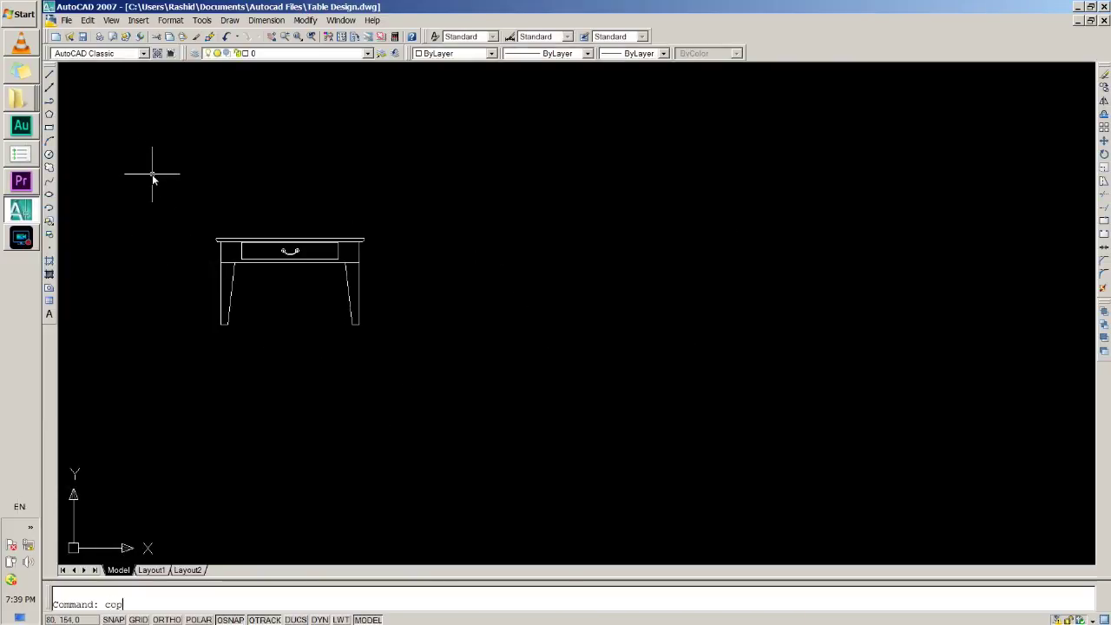
type("y")
key("Return")
left_click(175, 180)
left_click(544, 429)
key("Return")
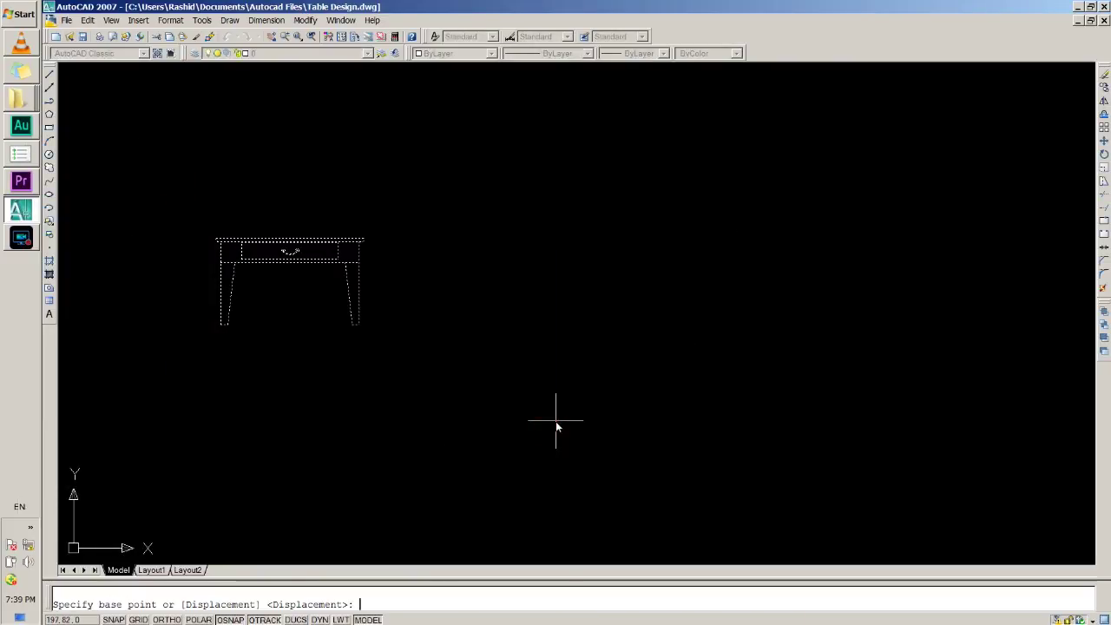
left_click(360, 326)
left_click(624, 342)
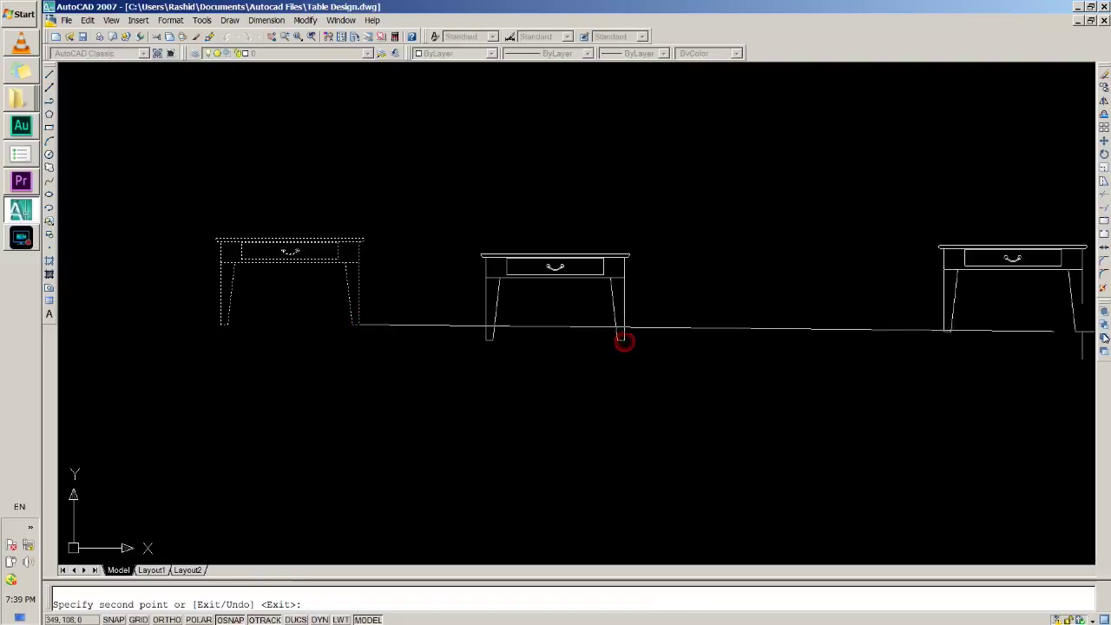
left_click(966, 270)
key("Return")
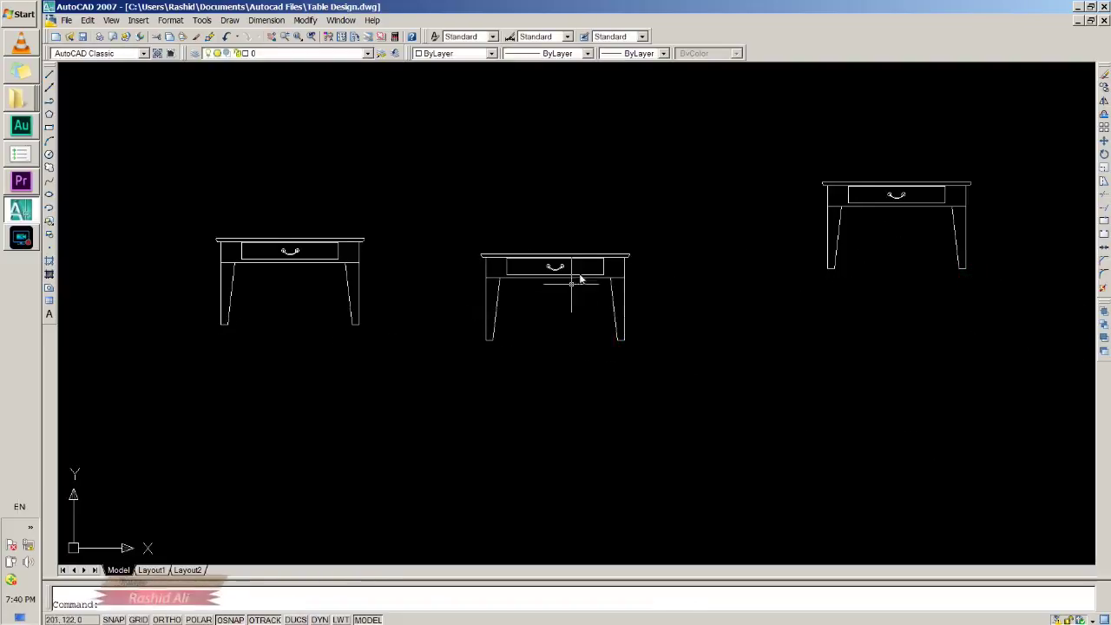
Step: Scale the middle table by 0.5 about its top midpoint using SC
left_click(440, 218)
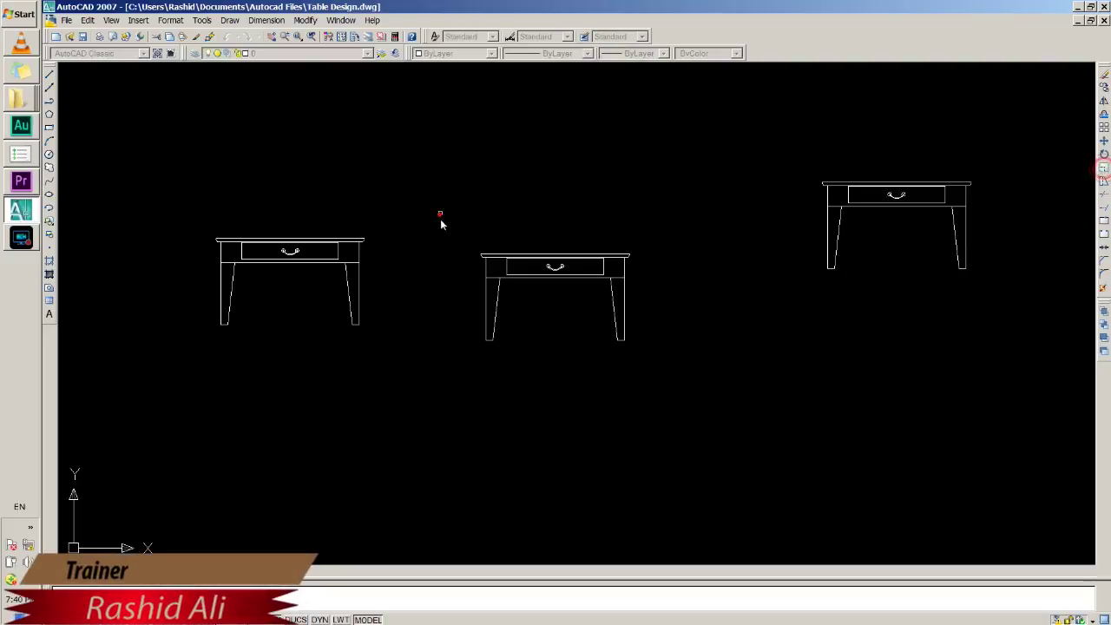
left_click(737, 440)
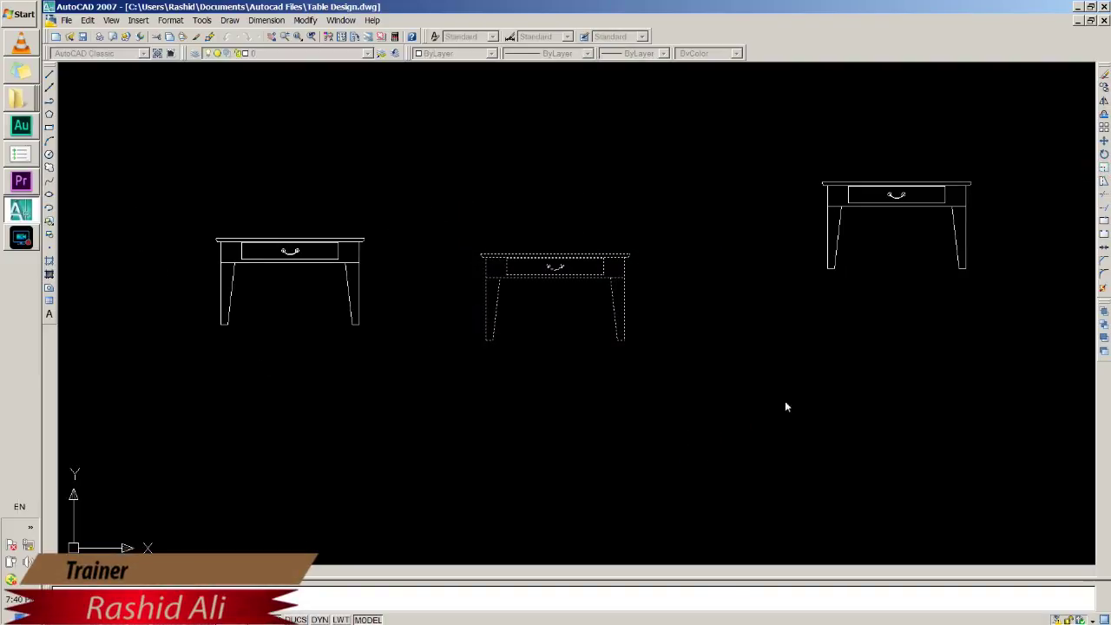
type("sc")
key("Return")
left_click(556, 258)
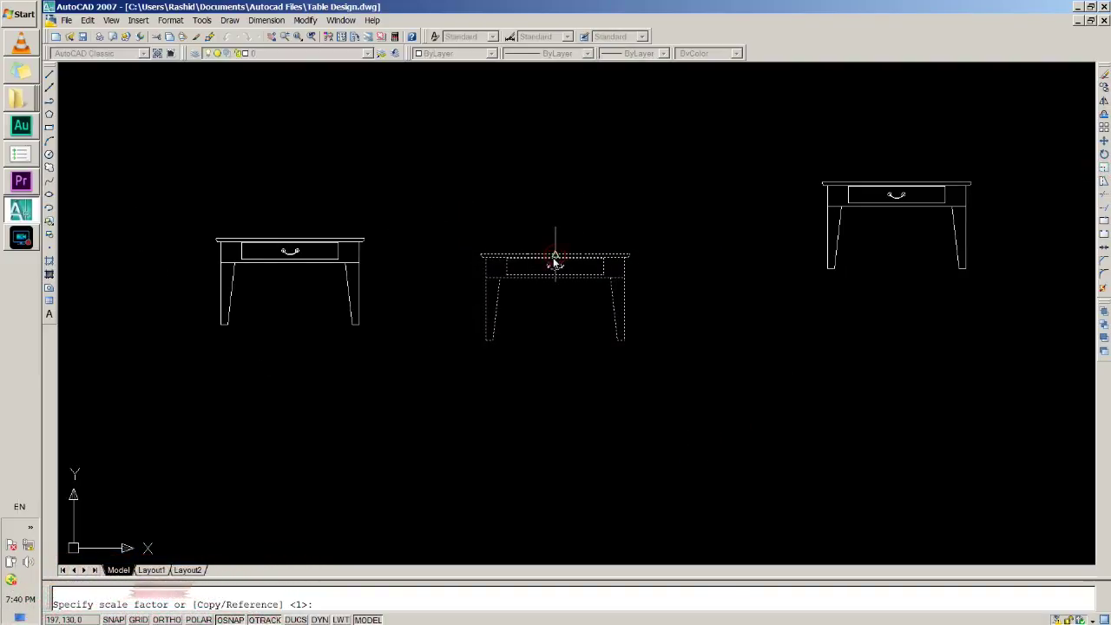
type("0.5")
key("Return")
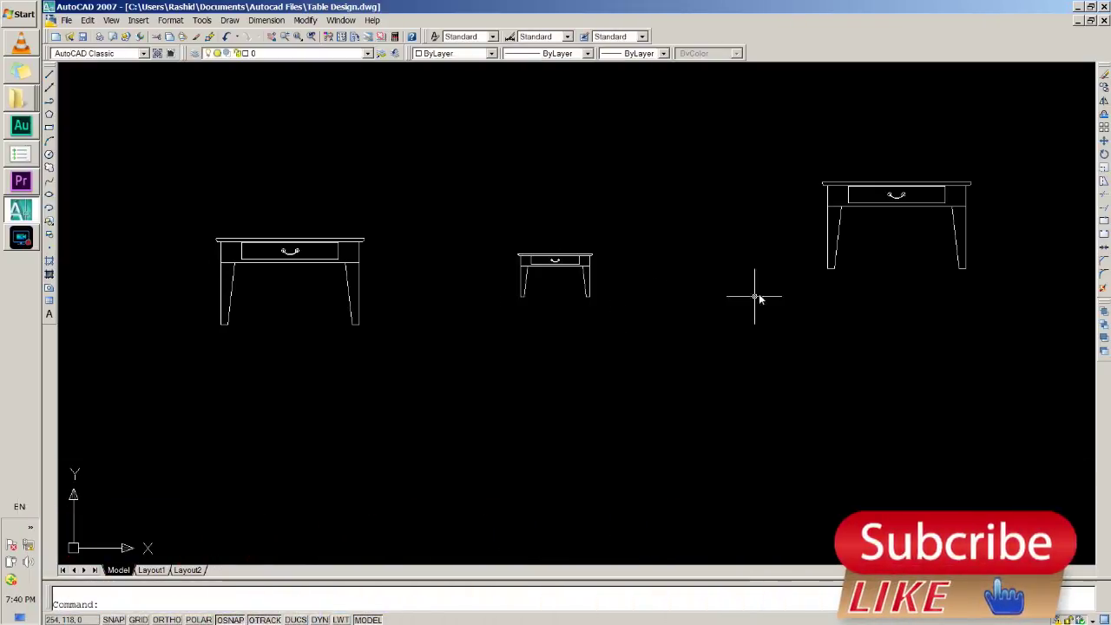
left_click(1104, 171)
Step: Scale the right table about its top midpoint by a factor greater than 1
left_click(793, 144)
left_click(1053, 354)
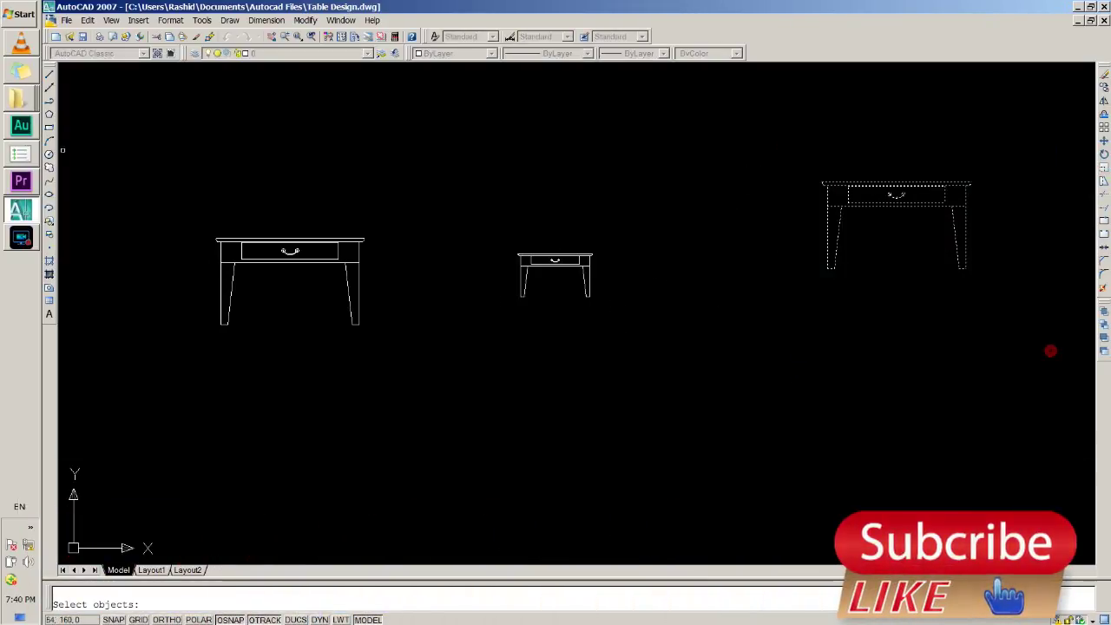
key("Return")
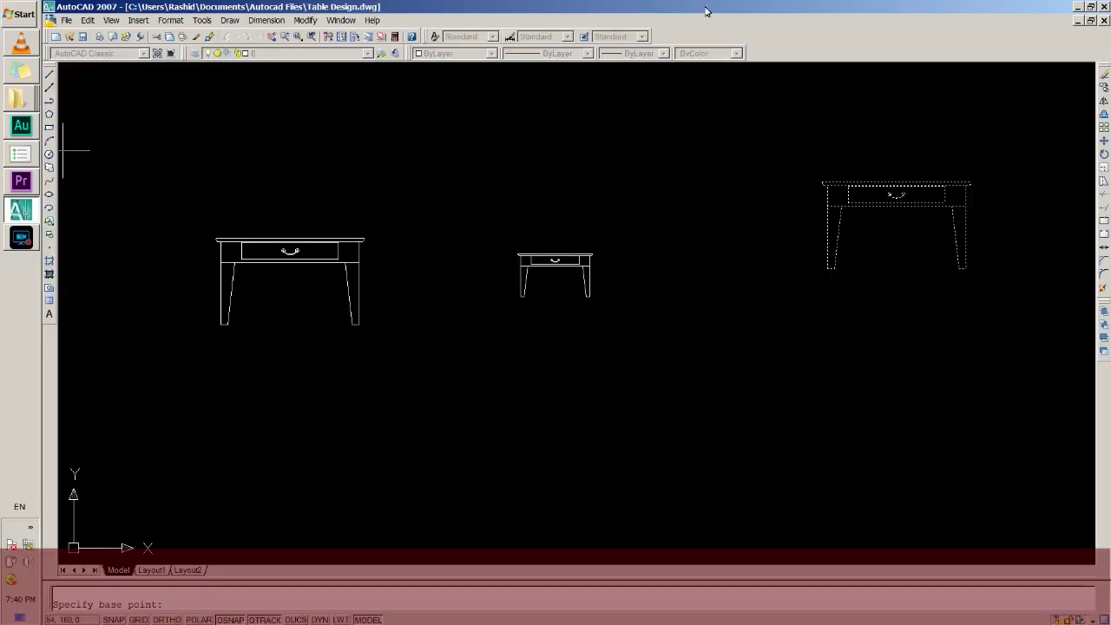
left_click(897, 189)
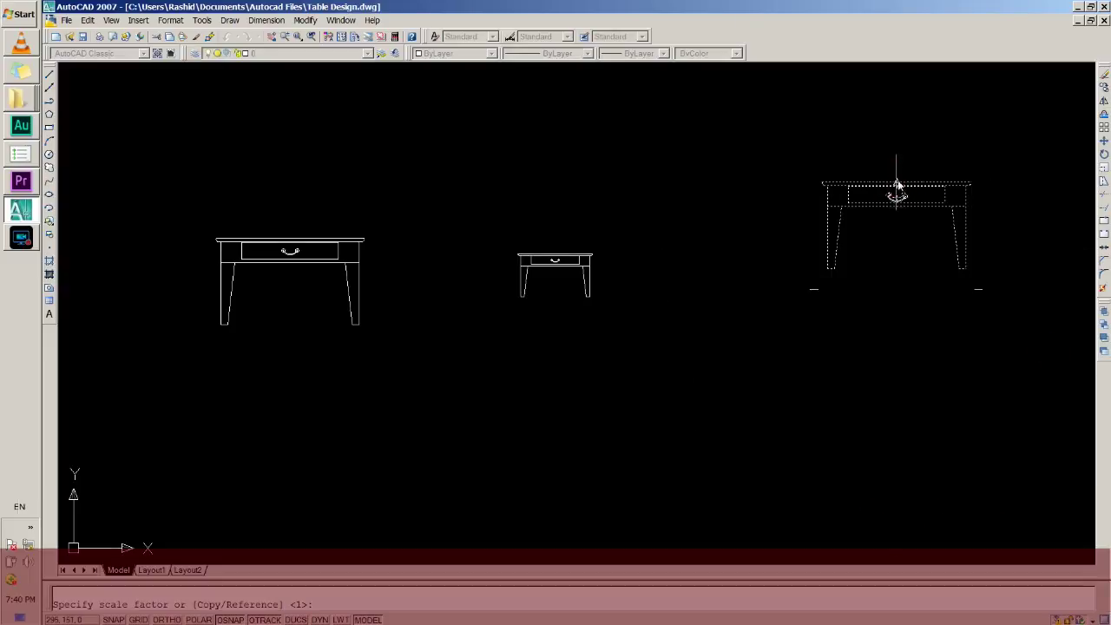
key("Return")
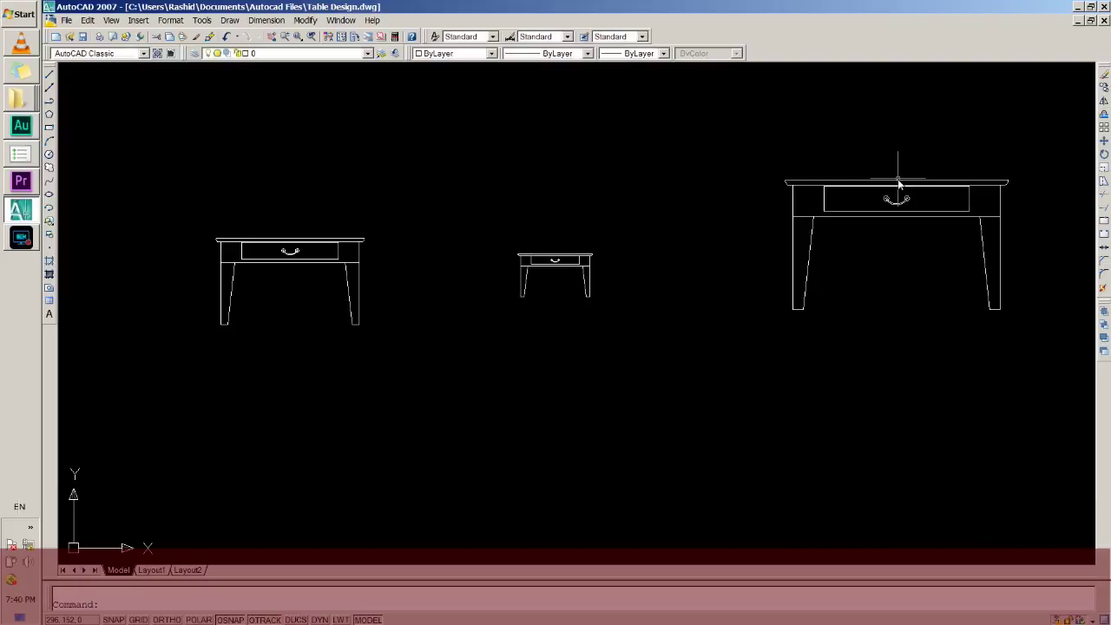